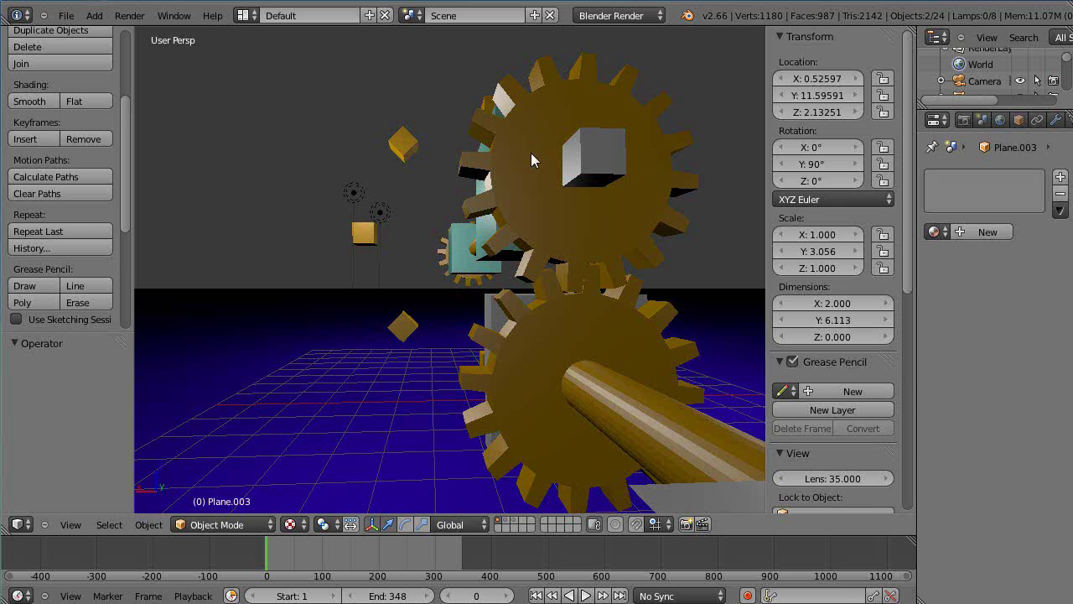
Select GearSecond.001, view it from the side, and copy it to the buffer.
right_click(532, 154)
scroll(530, 153, down, 2)
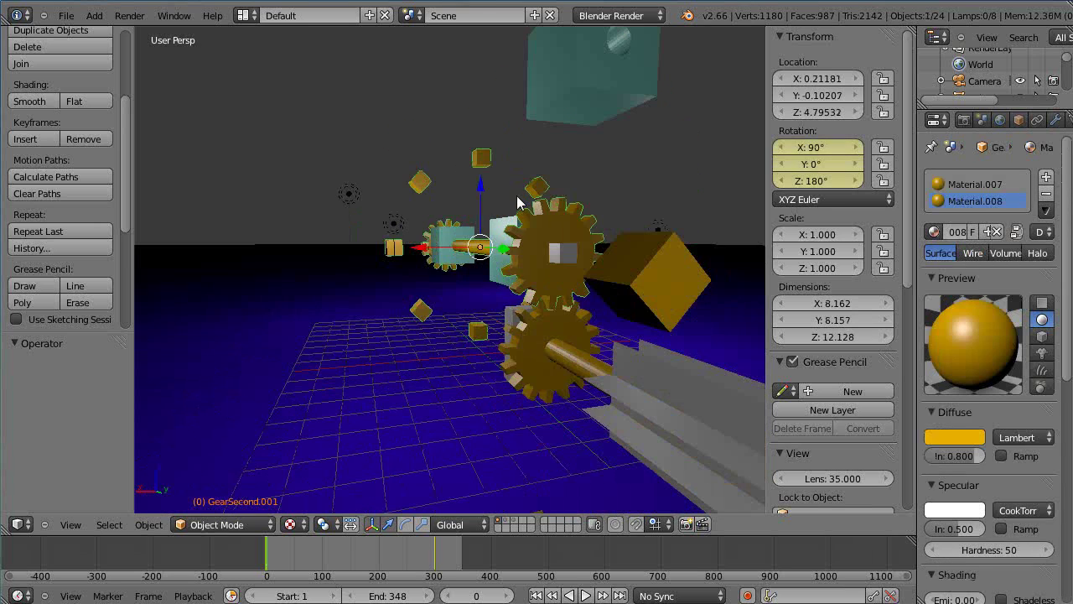
key(KP_4)
key(KP_4)
key(KP_4)
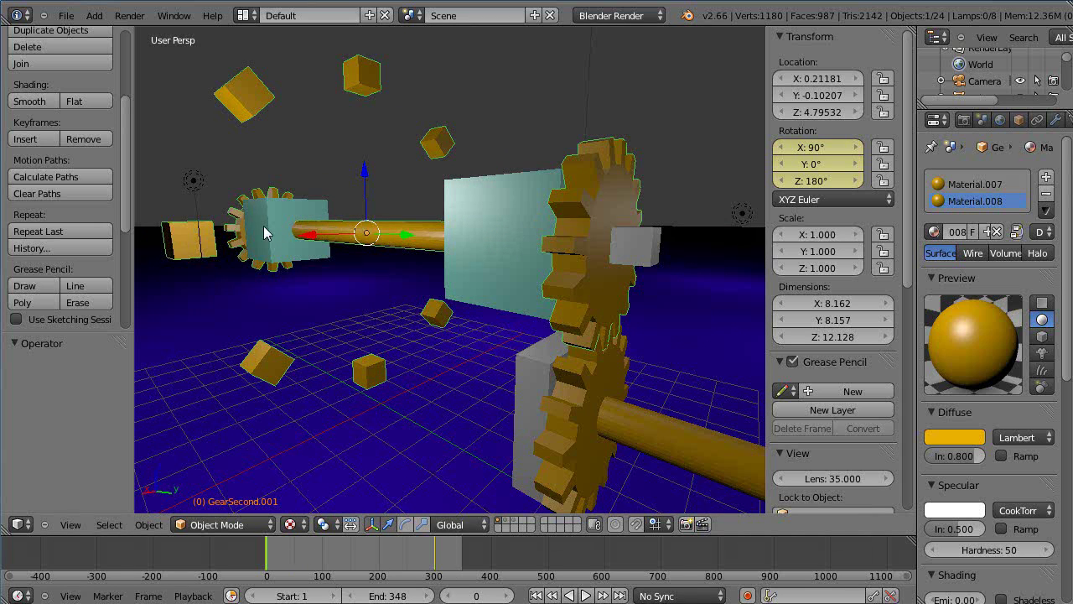
key(shift+f)
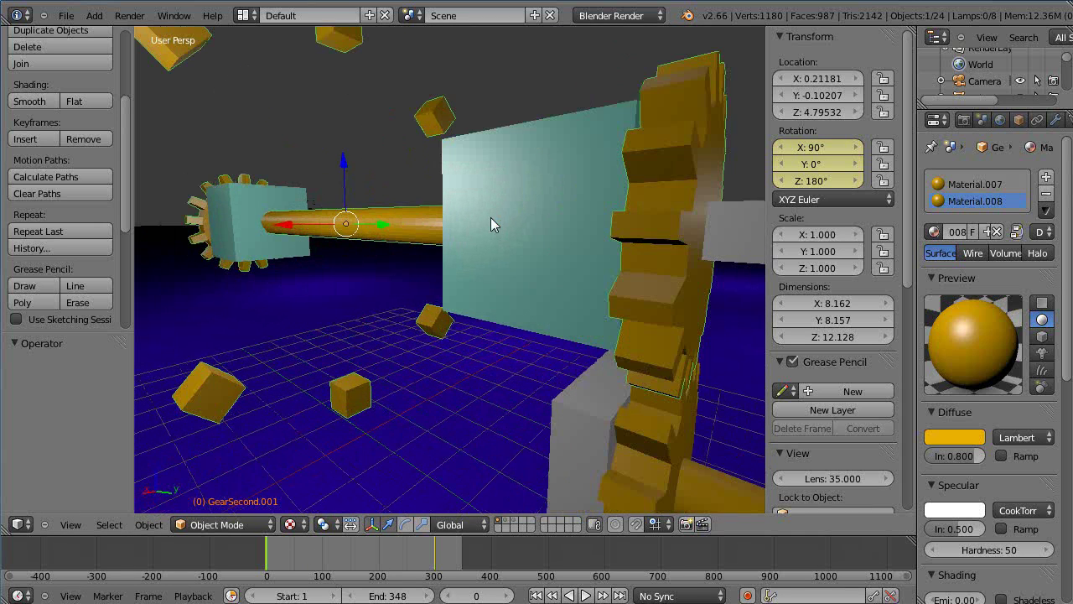
key(Escape)
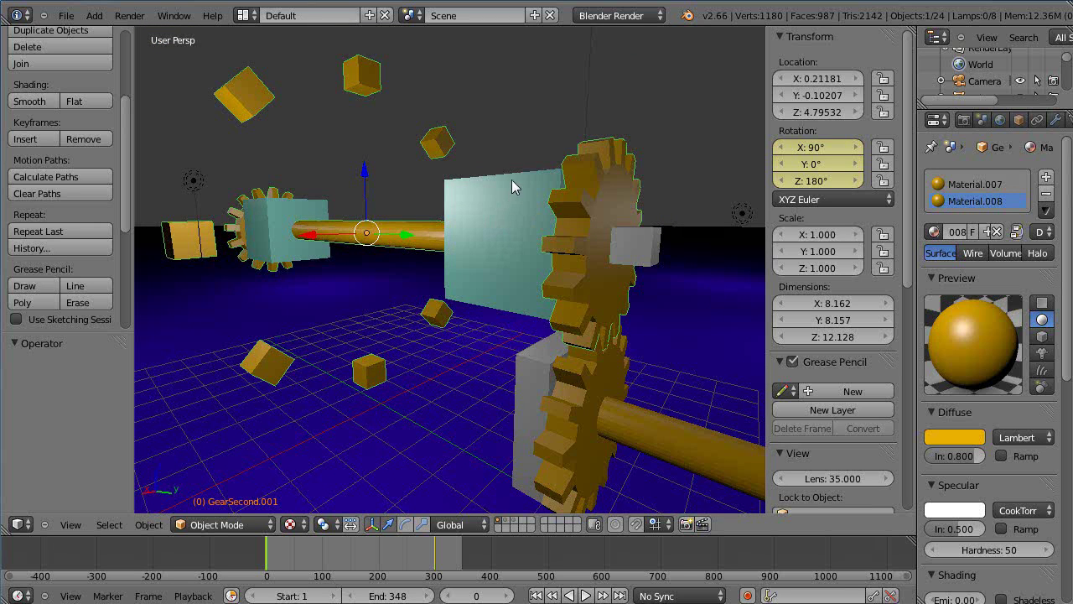
key(ctrl+c)
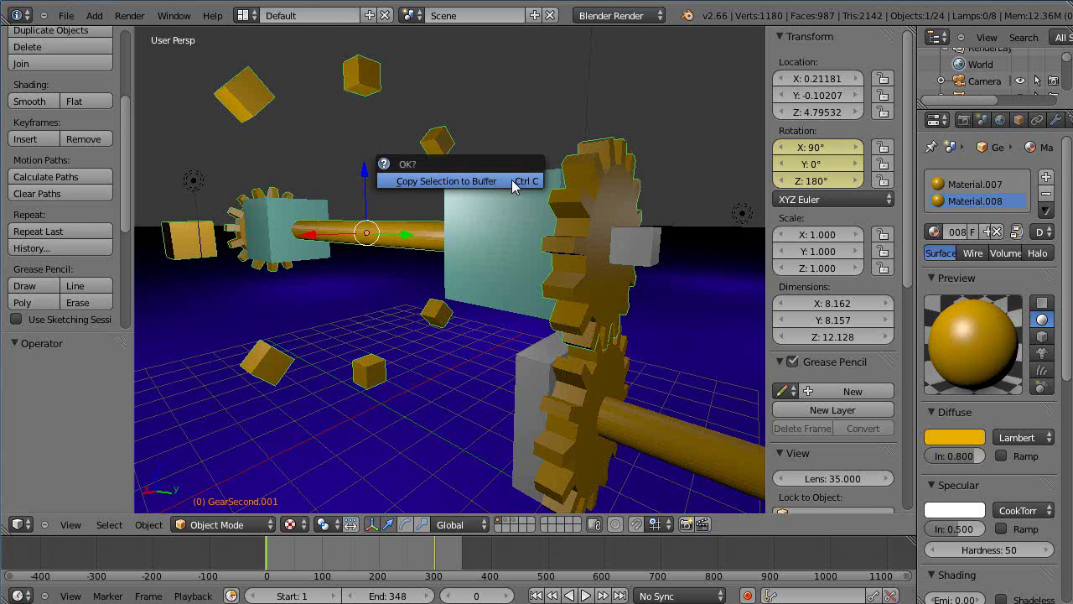
Confirm the copy and open the recent file SciFiTwister73_2.66_Version.blend.
click(514, 183)
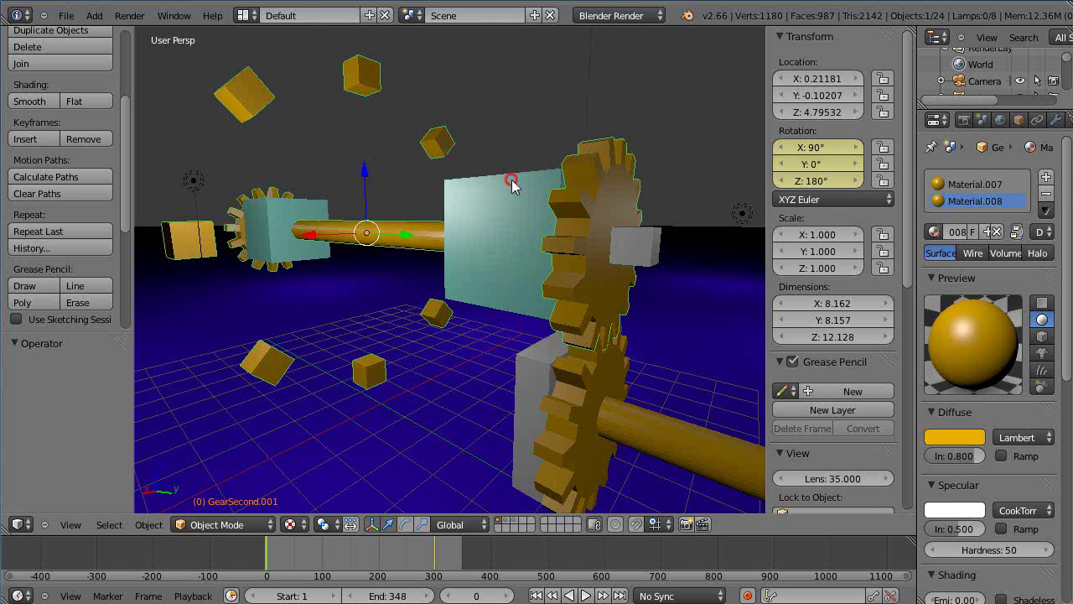
click(65, 18)
mouse_move(92, 65)
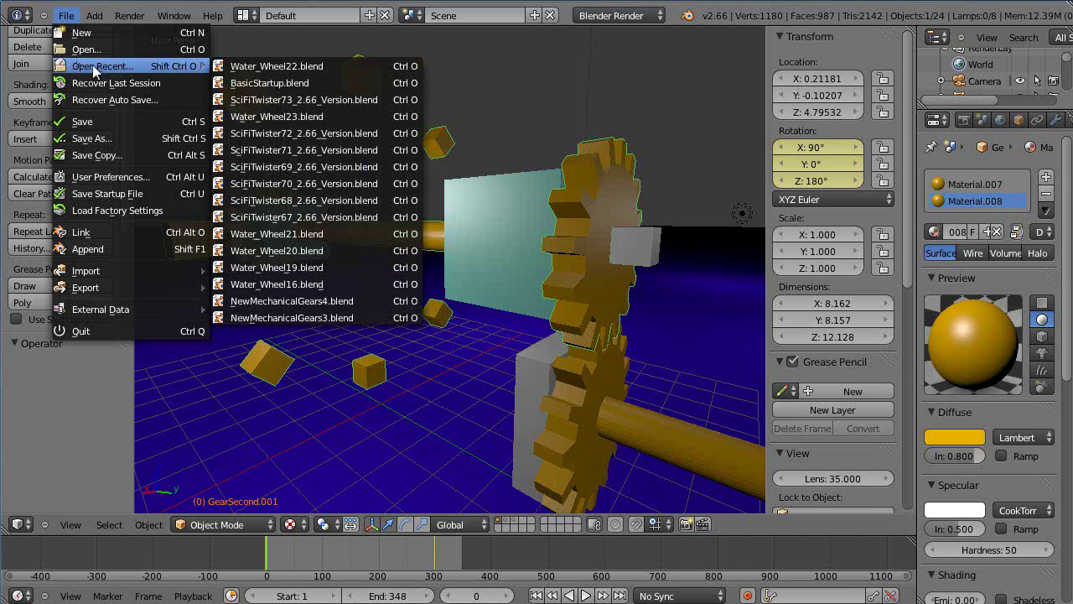
click(249, 86)
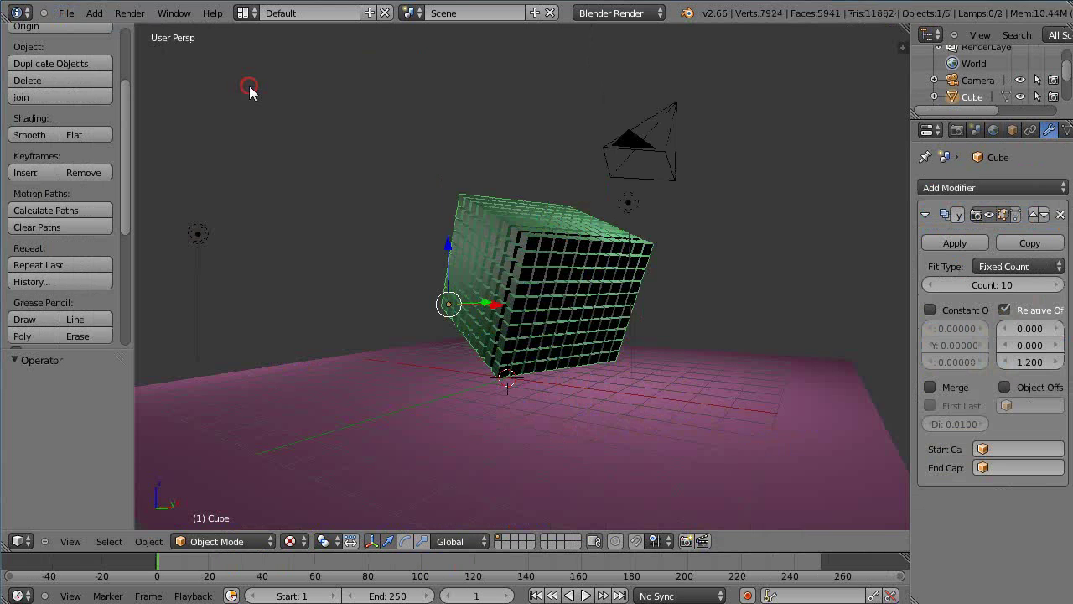
Delete the arrayed cube and paste the gear assembly in its place.
key(x)
click(556, 277)
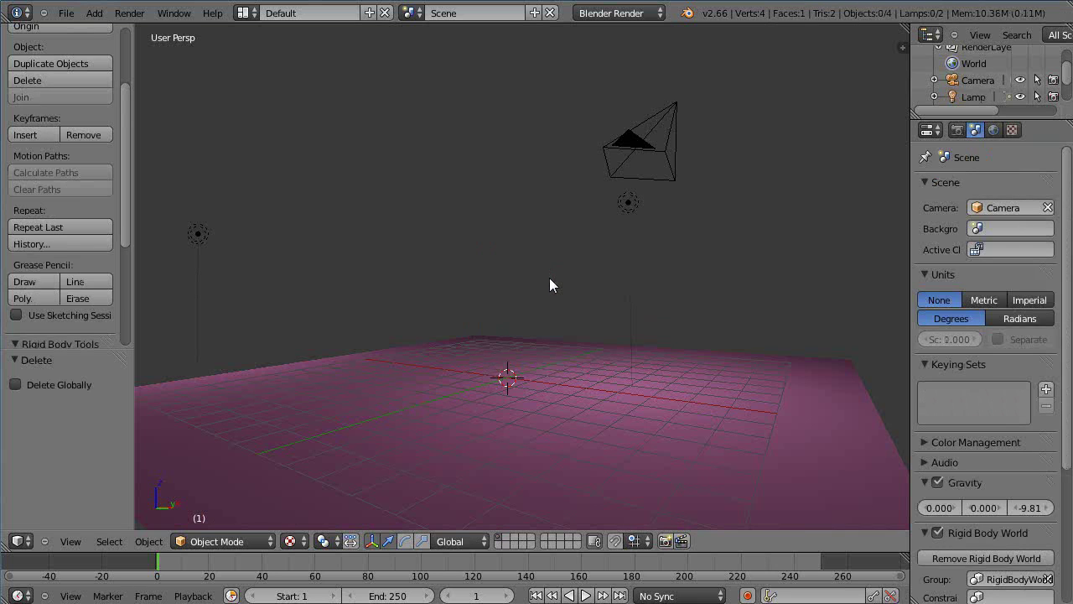
key(ctrl+v)
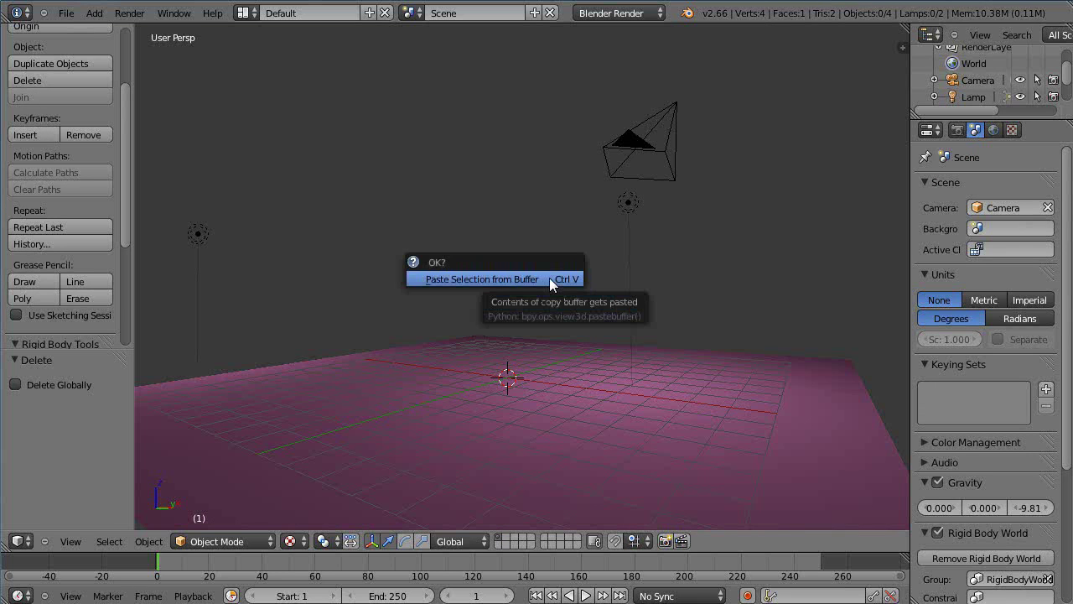
click(511, 280)
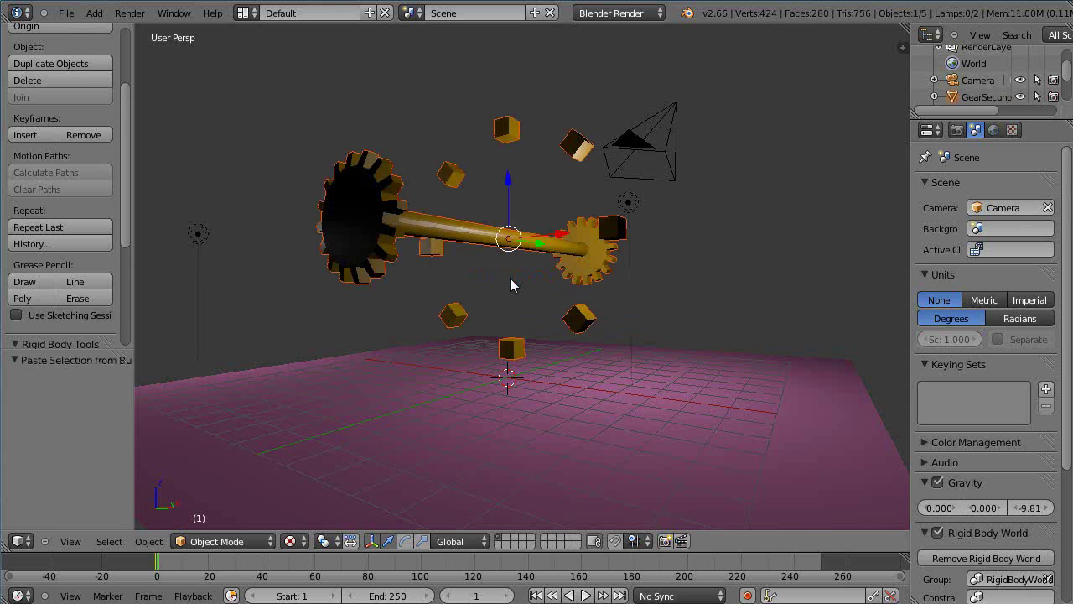
scroll(514, 281, down, 3)
Select the pasted gear assembly and move it 8.498 along Y.
right_click(509, 255)
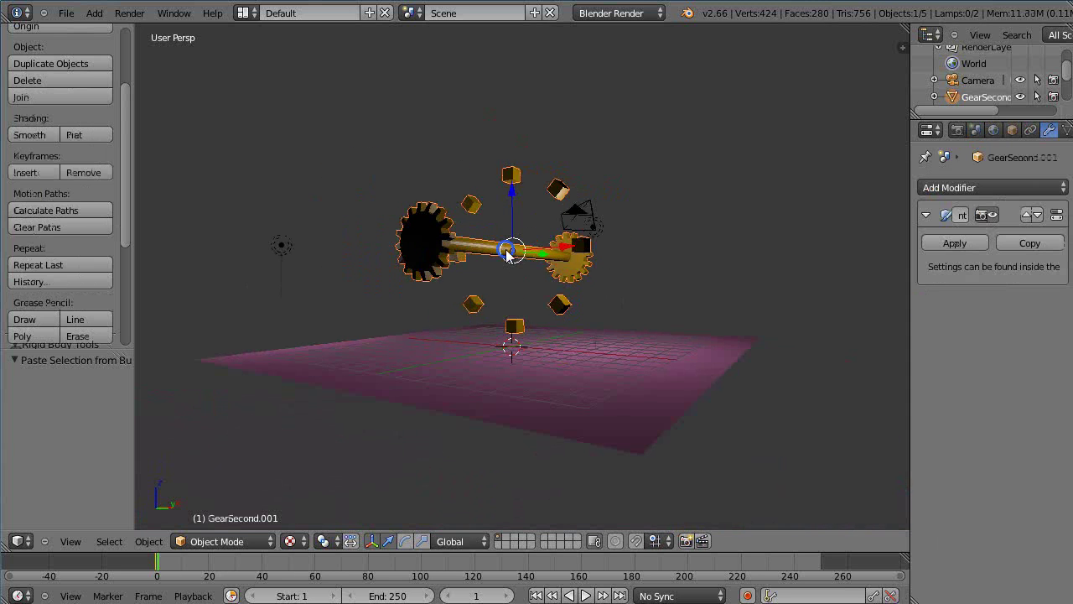
middle_drag(492, 276, 565, 228)
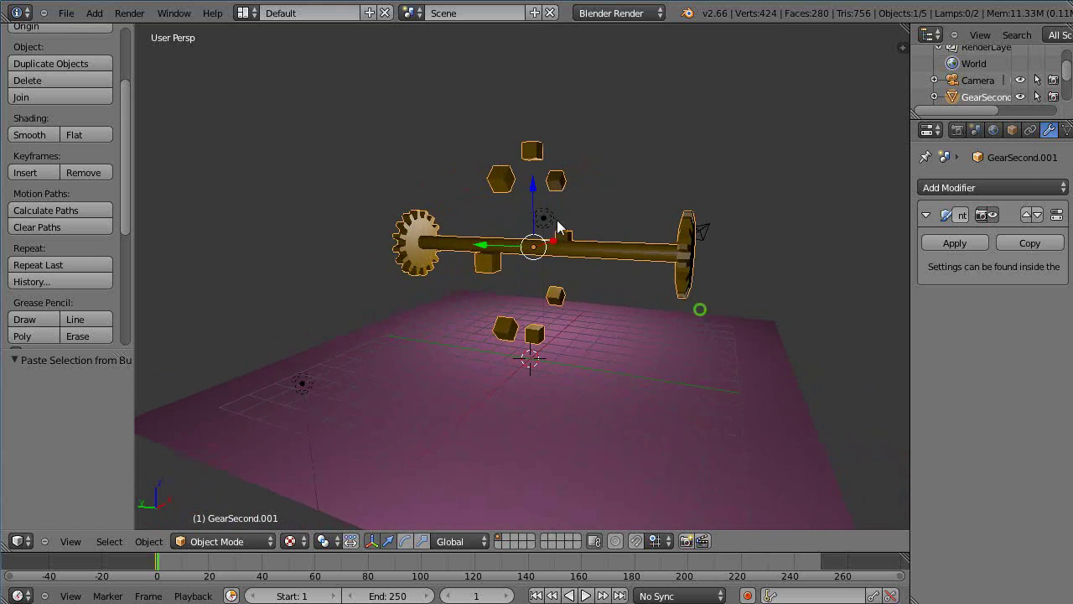
key(g)
key(y)
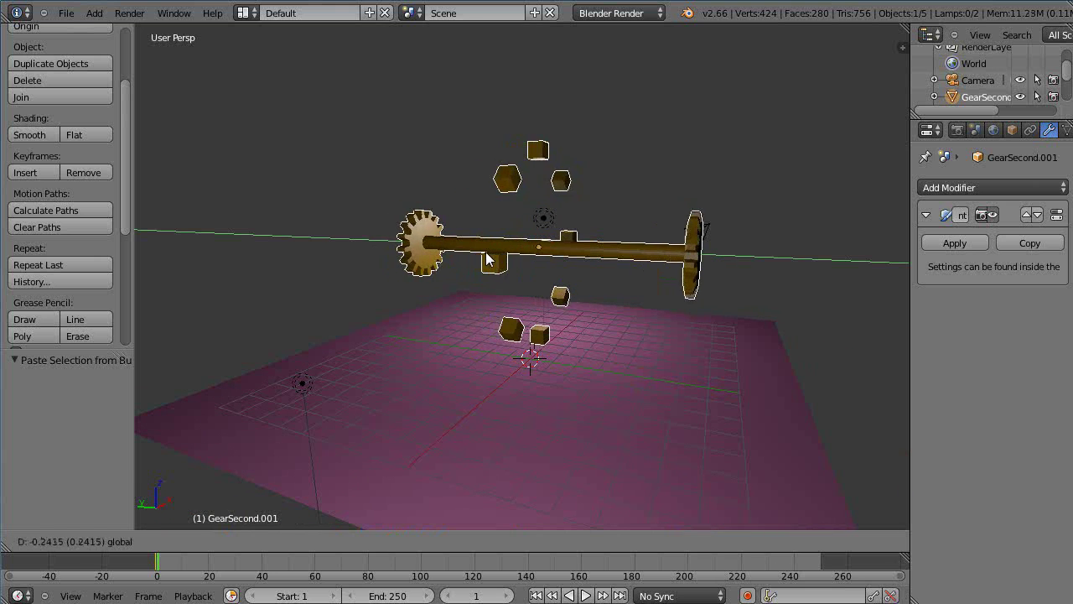
click(319, 235)
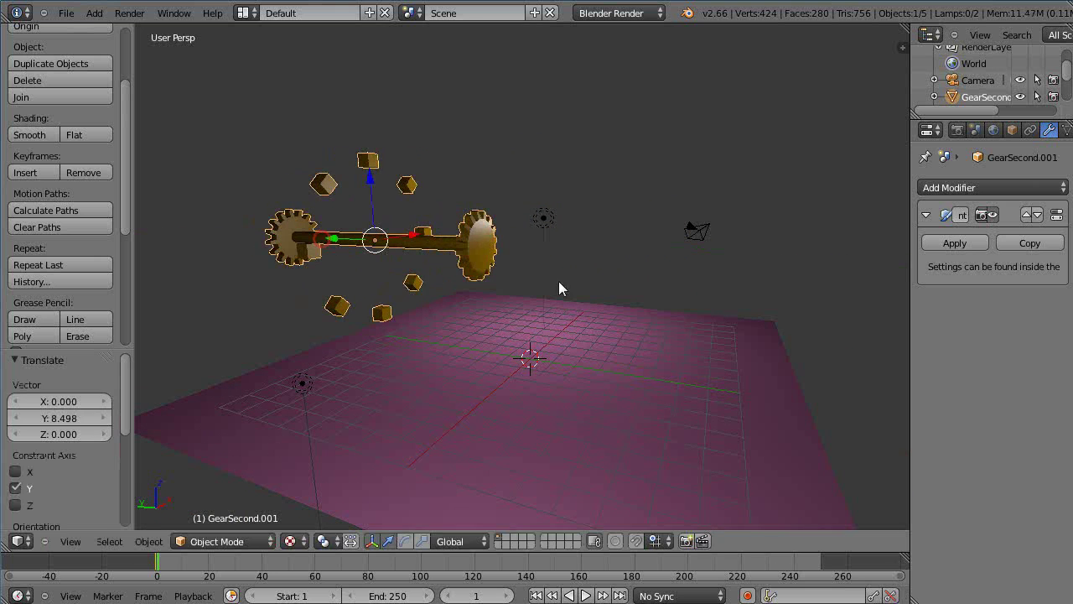
Move the assembly 3.341 along X and raise it 0.252 along Z.
middle_drag(559, 281, 460, 254)
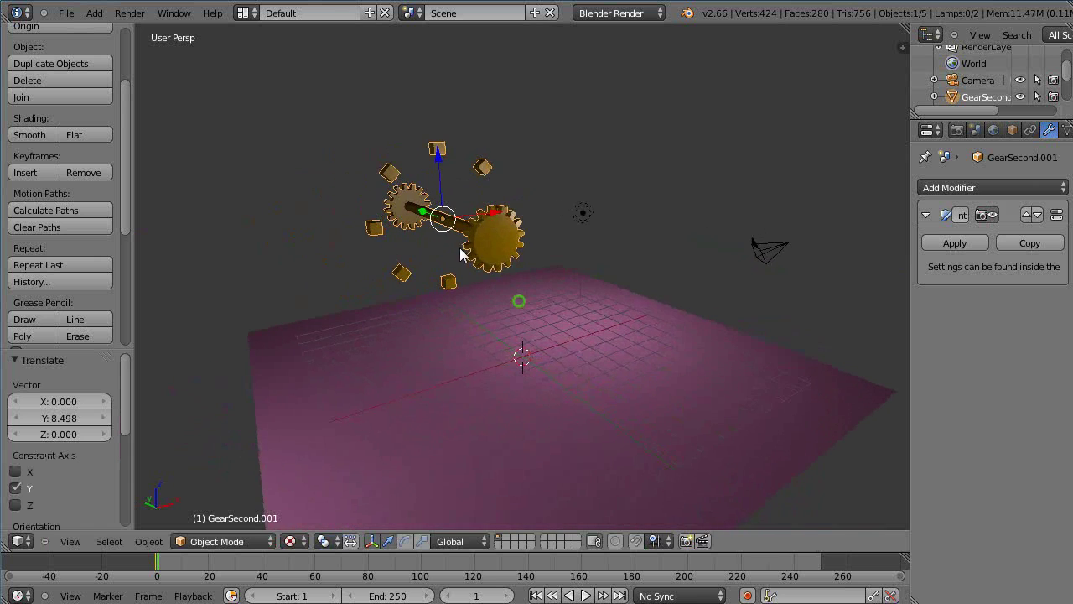
key(g)
key(x)
click(502, 215)
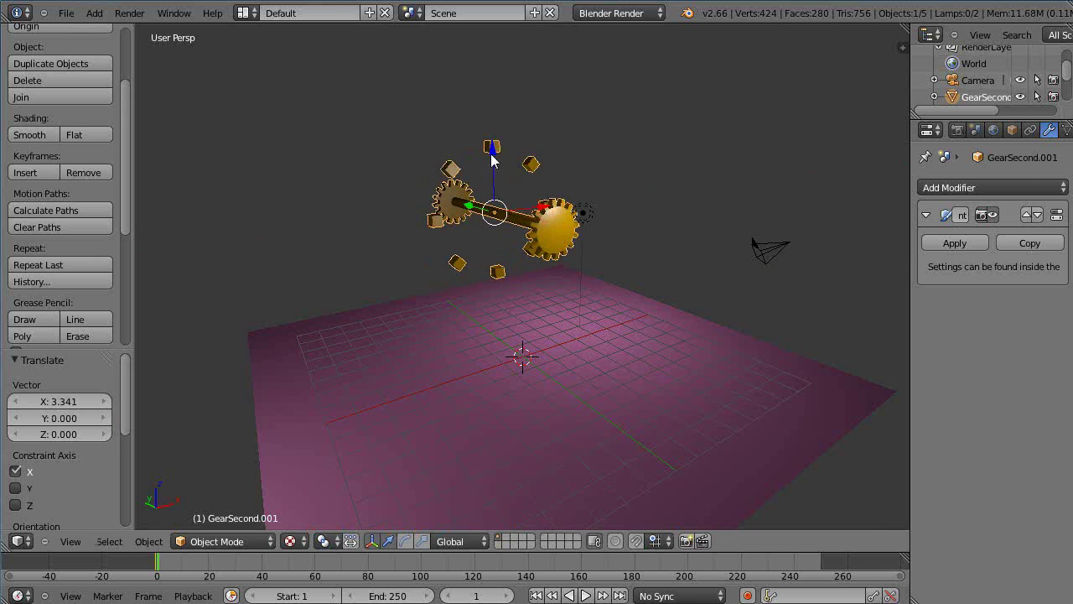
mouse_move(492, 159)
mouse_down()
mouse_move(491, 188)
mouse_move(491, 157)
mouse_up()
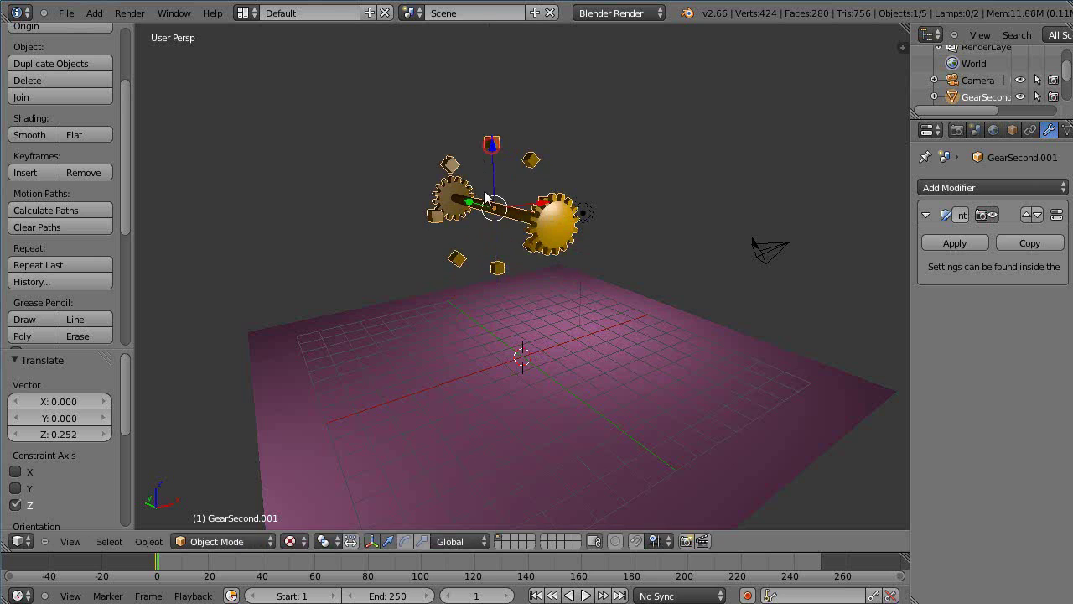
middle_drag(492, 204, 474, 235)
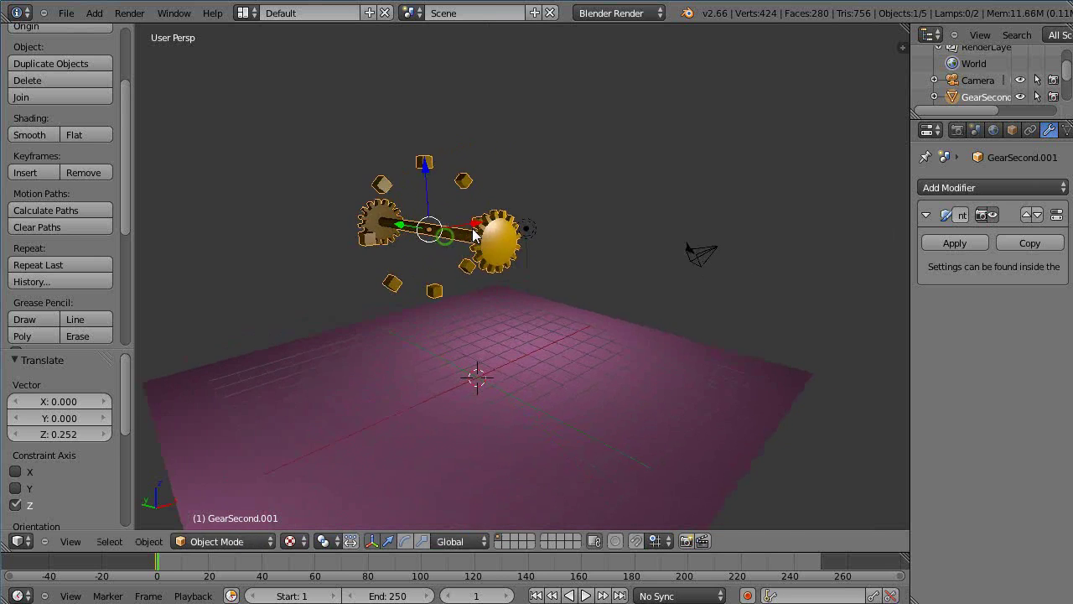
scroll(445, 243, up, 2)
middle_drag(408, 261, 449, 262)
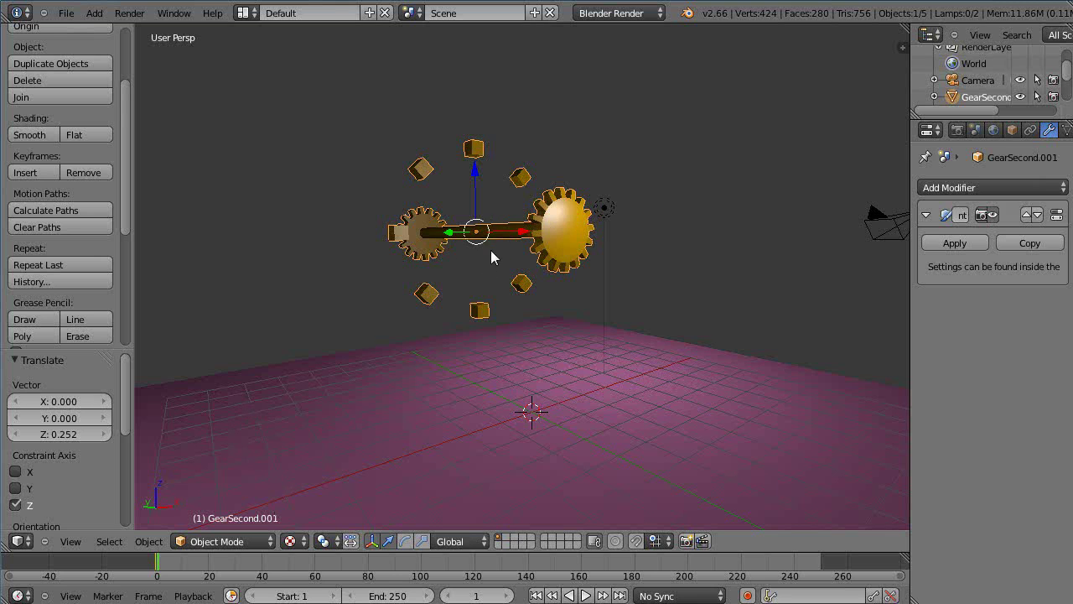
scroll(656, 575, down, 2)
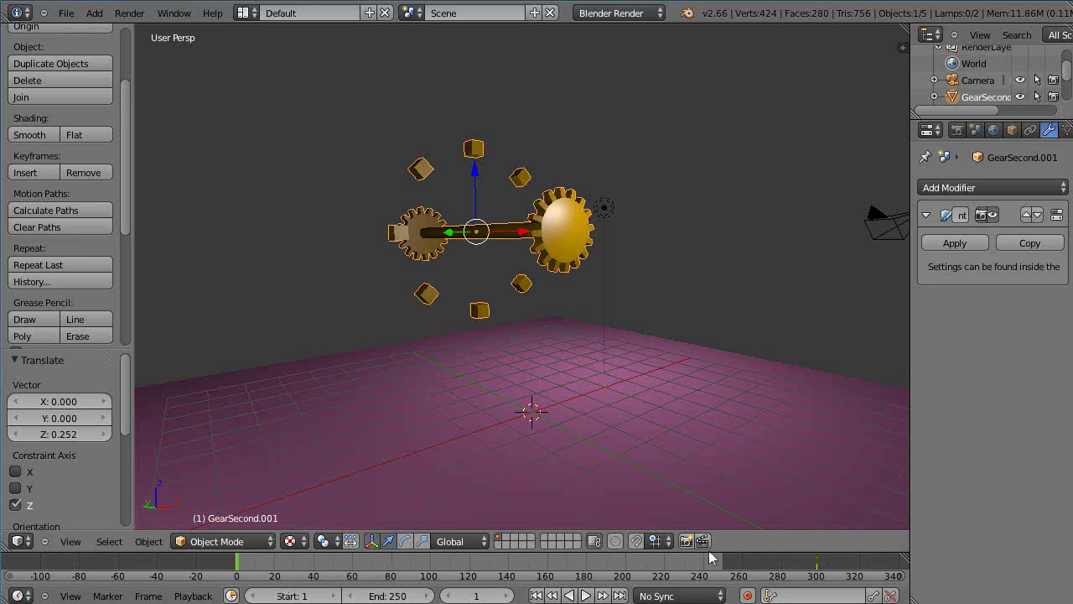
Play the animation to watch the gears turn, then stop it back at frame 1.
key(alt+a)
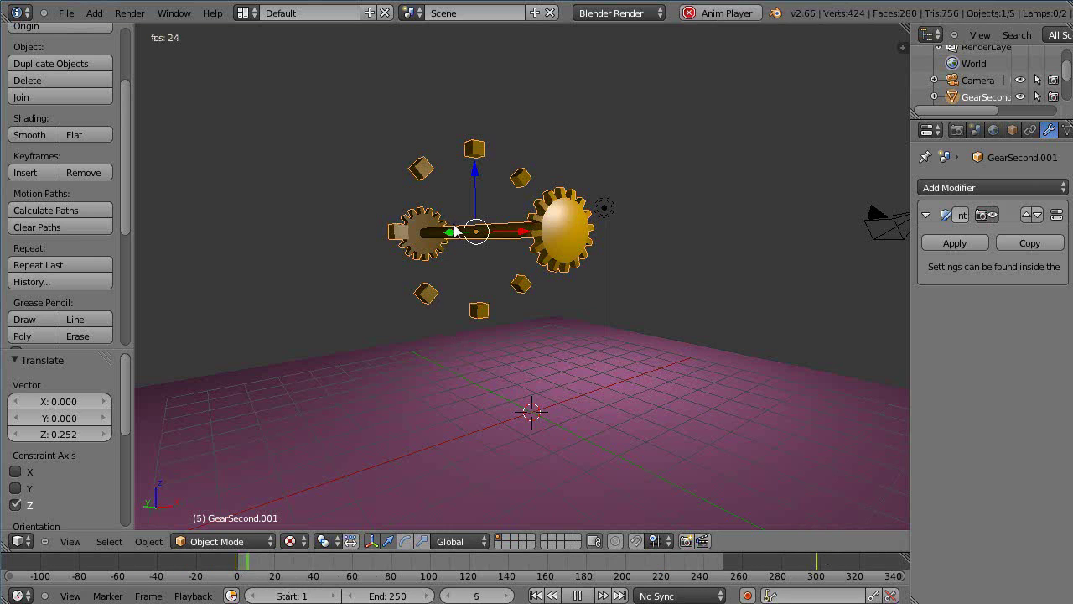
middle_drag(451, 230, 460, 262)
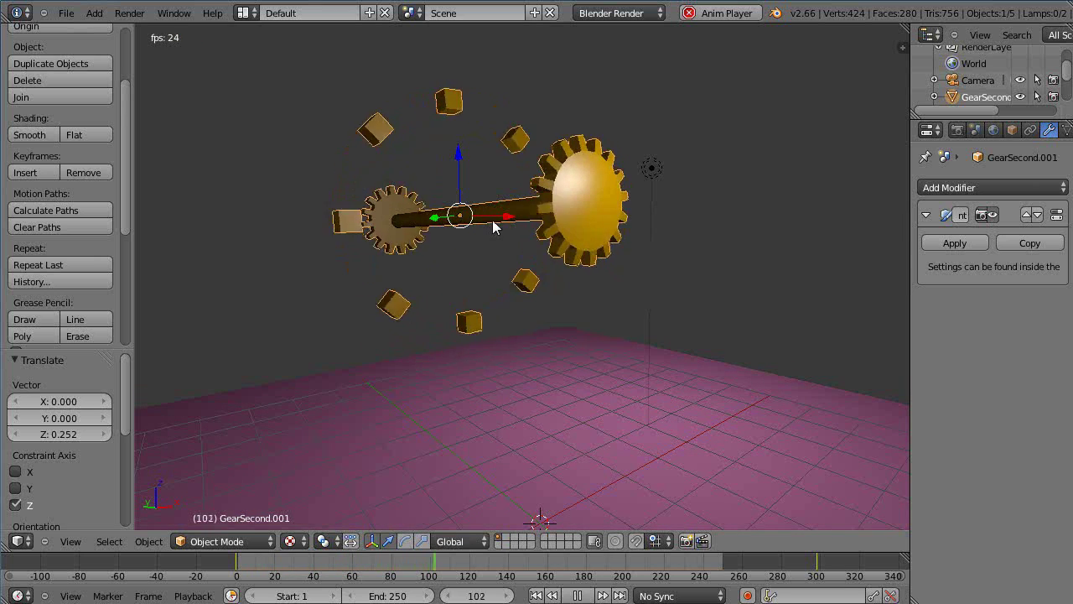
key(Escape)
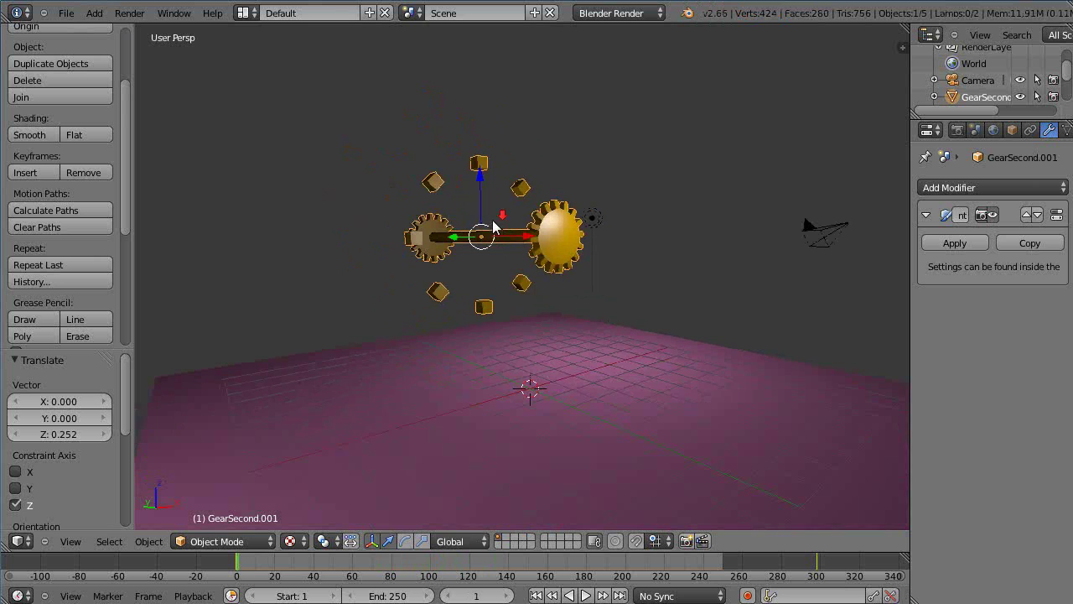
middle_drag(470, 241, 485, 305)
scroll(519, 299, up, 2)
scroll(520, 298, down, 2)
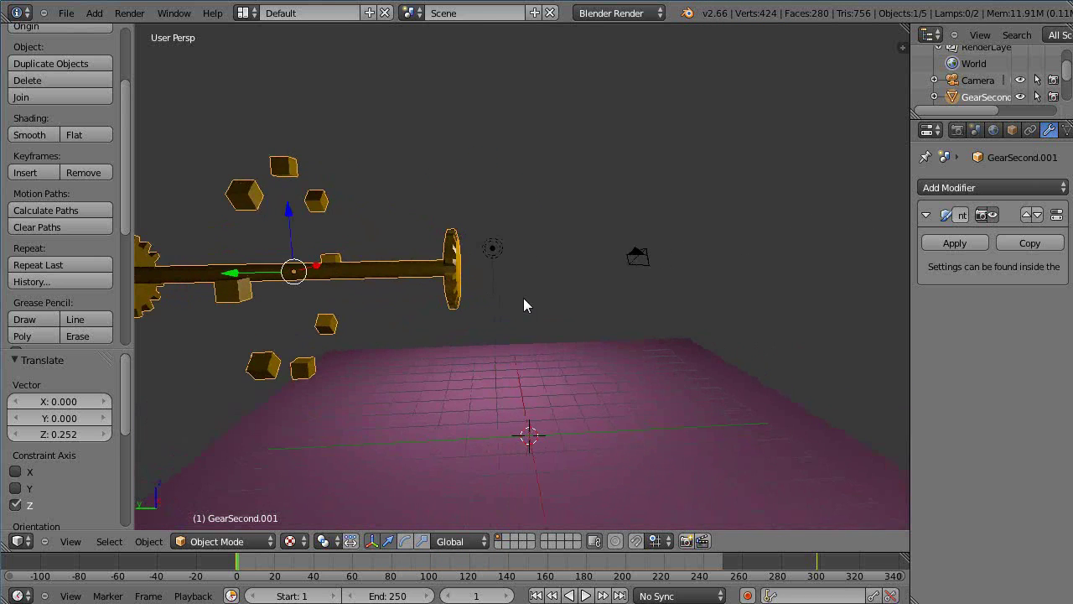
Duplicate the gear-and-axle assembly and slide the copy along Y.
key(KP_6)
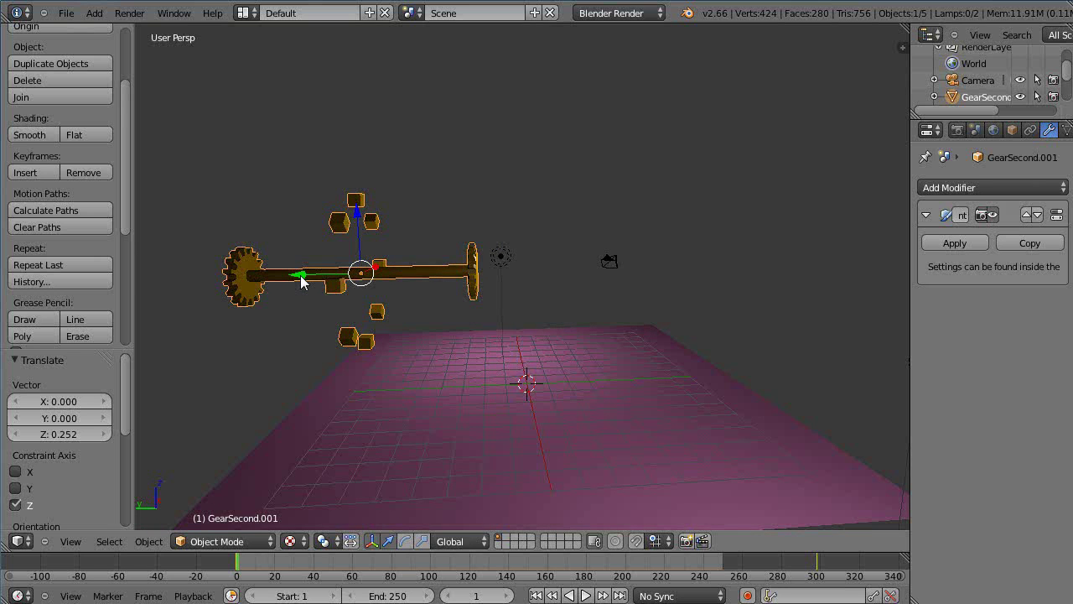
key(shift+d)
key(y)
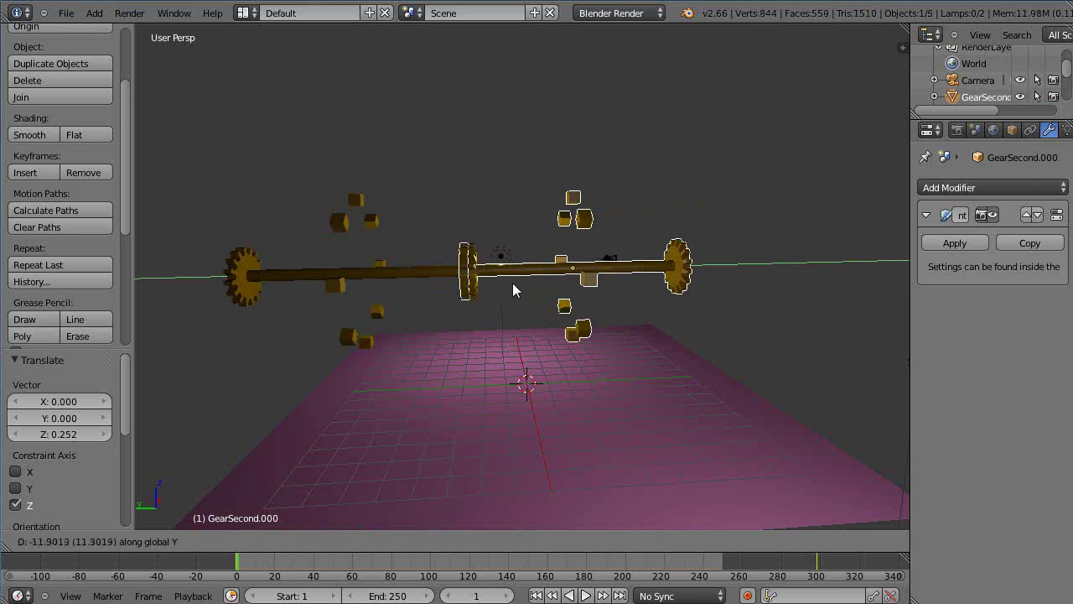
click(520, 285)
In the right orthographic view, nudge the copy along Y and raise it 2.311 along Z.
key(KP_3)
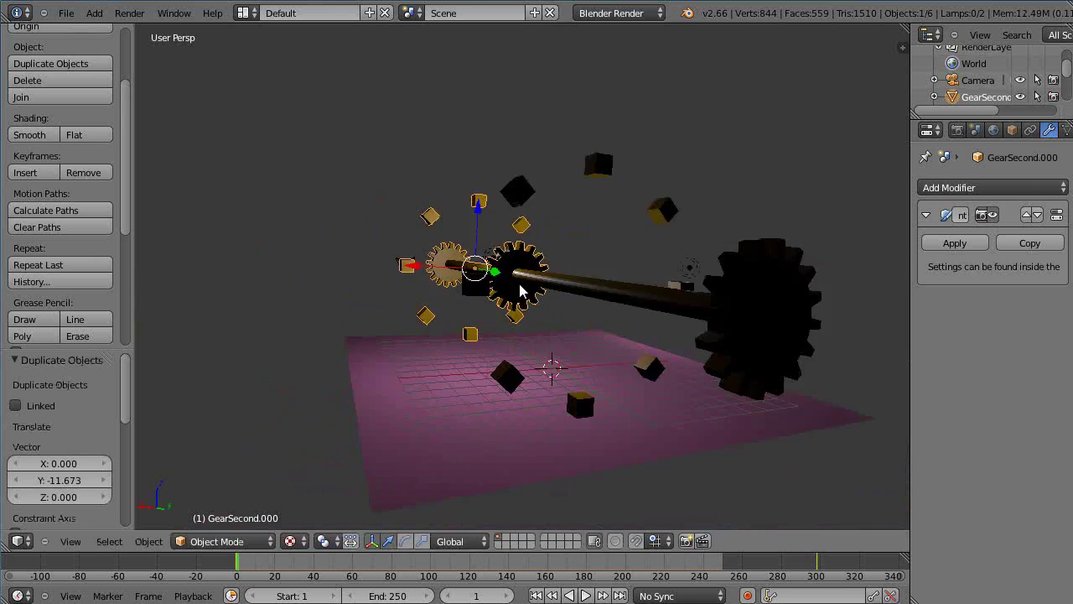
key(KP_5)
scroll(537, 281, up, 5)
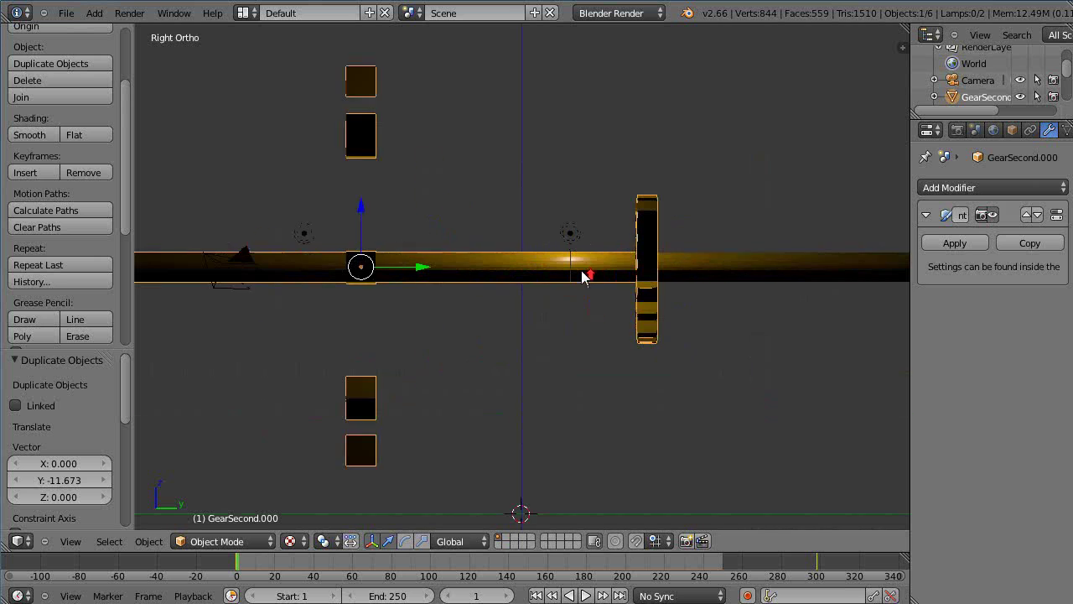
shift+middle_drag(604, 285, 421, 293)
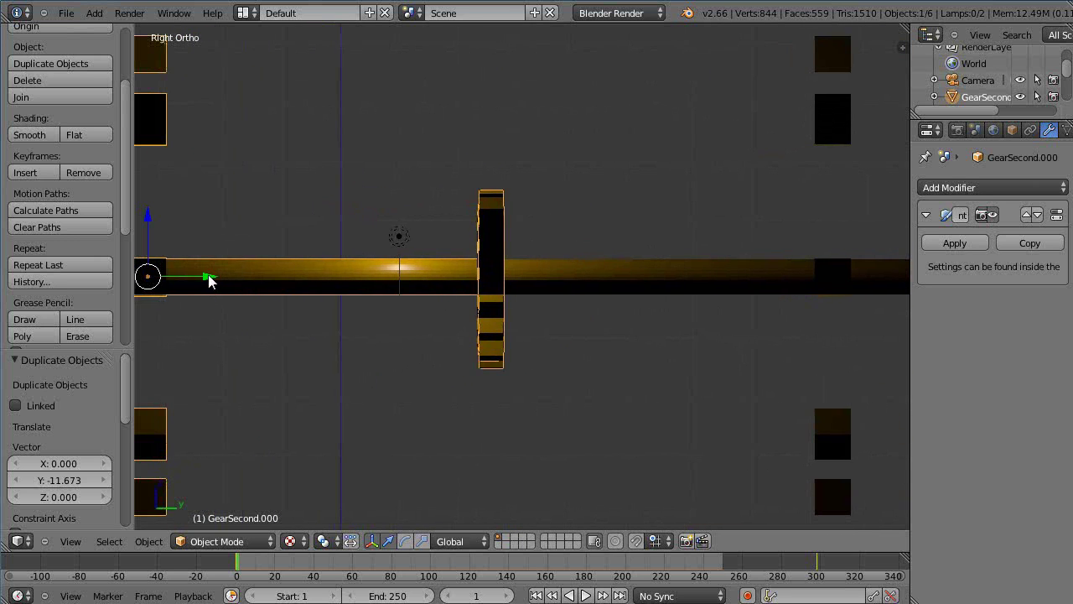
drag(209, 281, 207, 281)
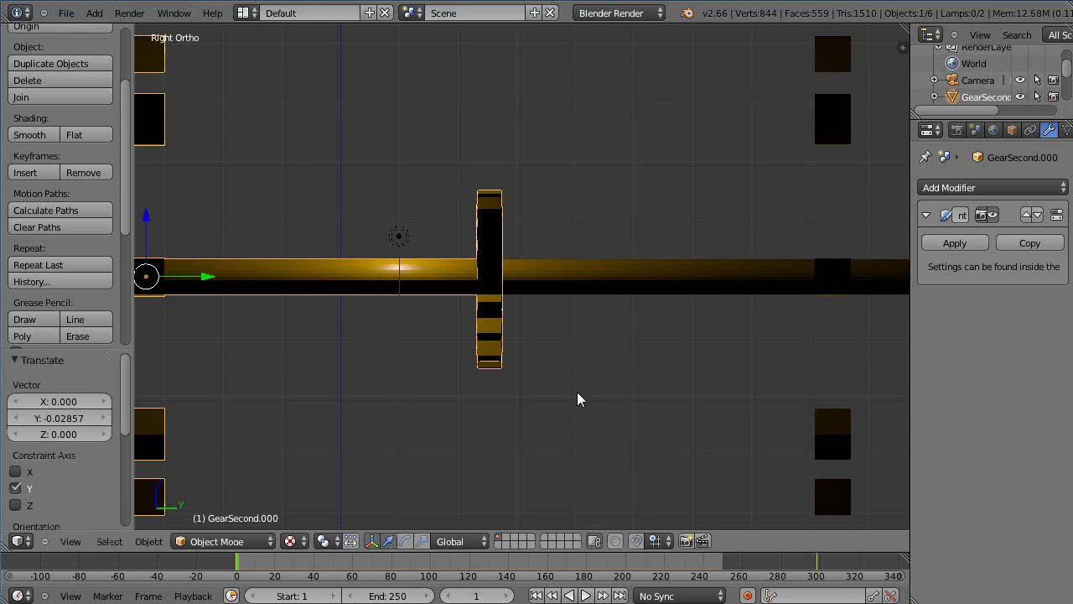
scroll(476, 390, down, 2)
scroll(476, 390, down, 2)
drag(340, 220, 344, 157)
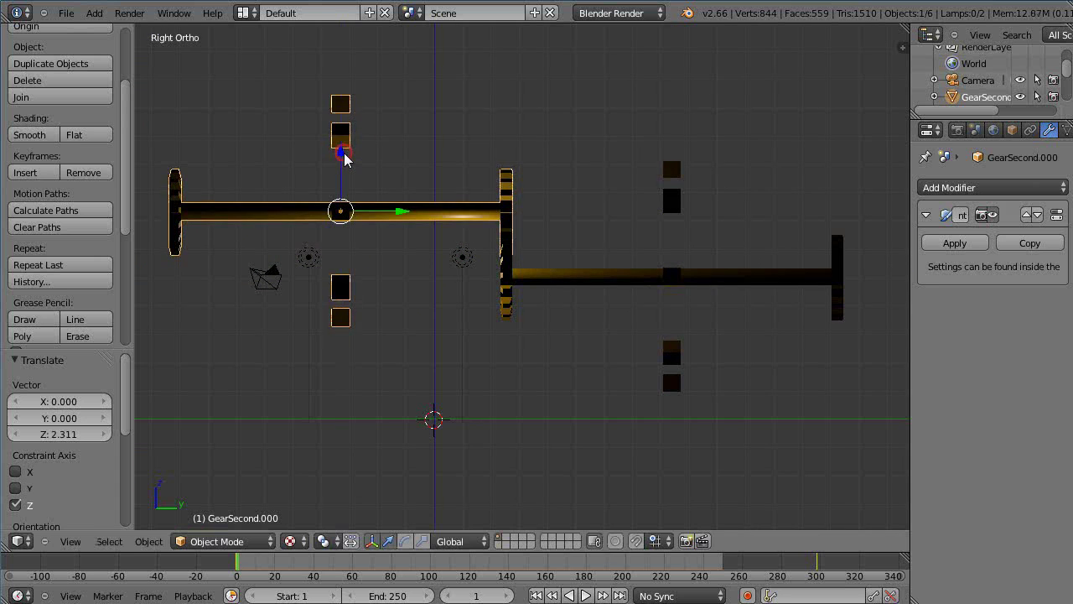
From the front view, raise the copy's gear until its teeth mesh with the original's.
key(KP_1)
scroll(412, 210, up, 4)
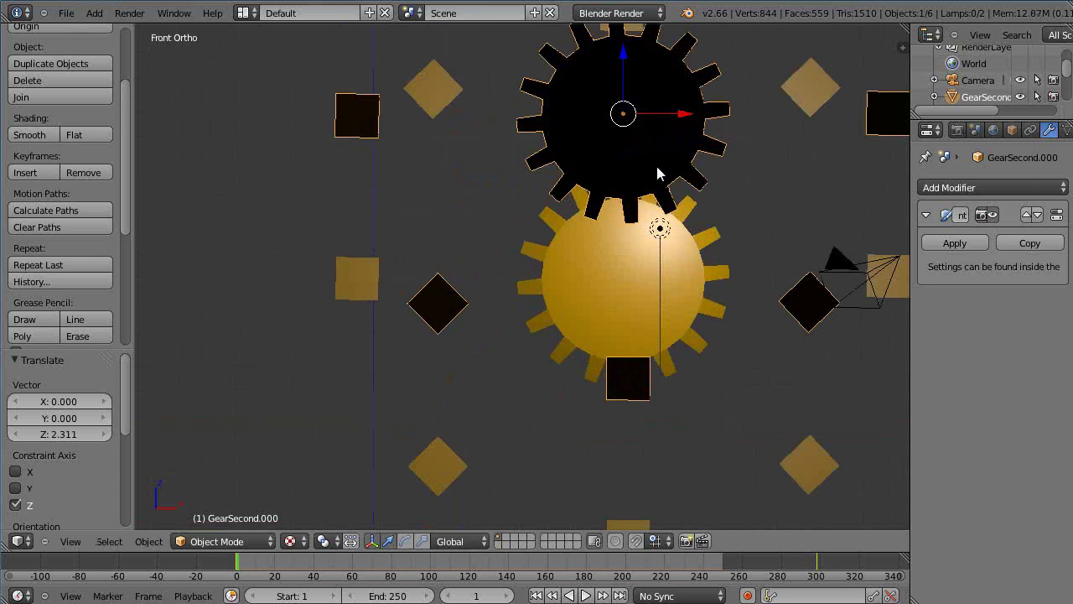
shift+middle_drag(658, 173, 614, 243)
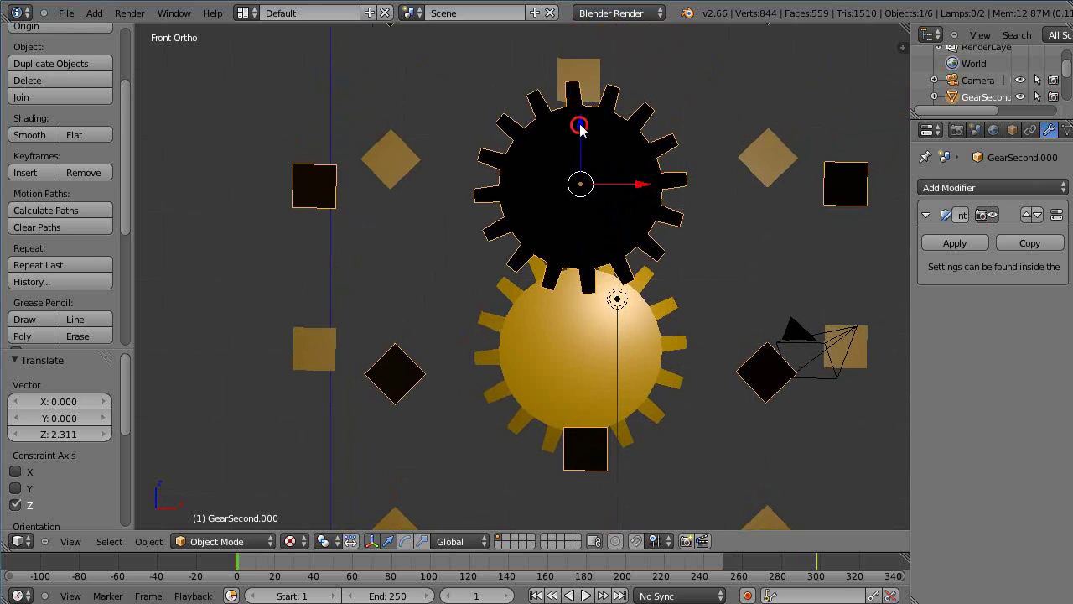
drag(579, 125, 580, 98)
scroll(579, 98, down, 3)
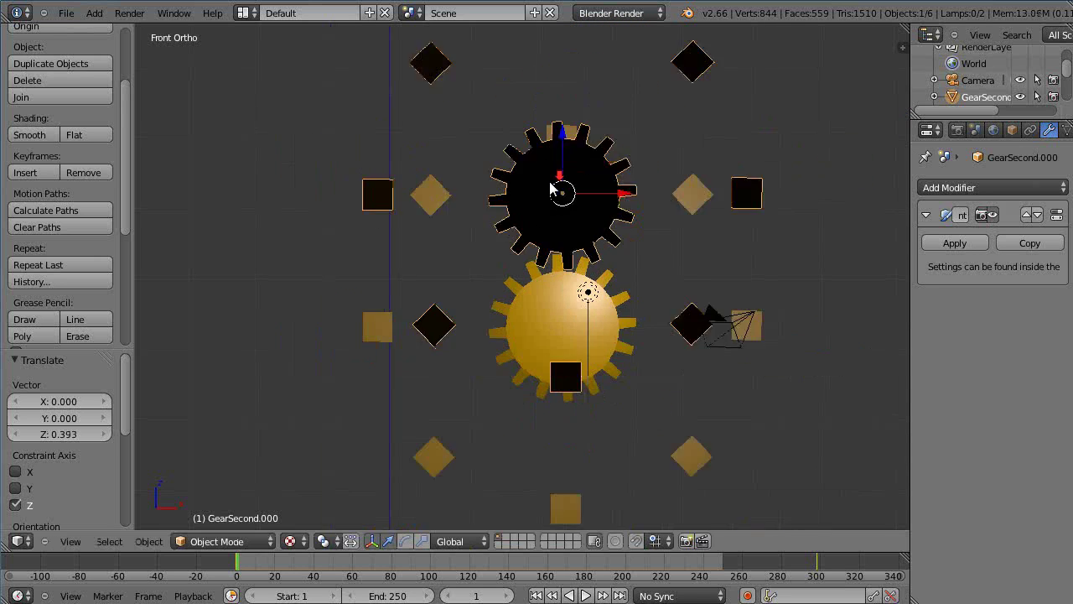
middle_drag(579, 98, 604, 261)
scroll(600, 268, down, 2)
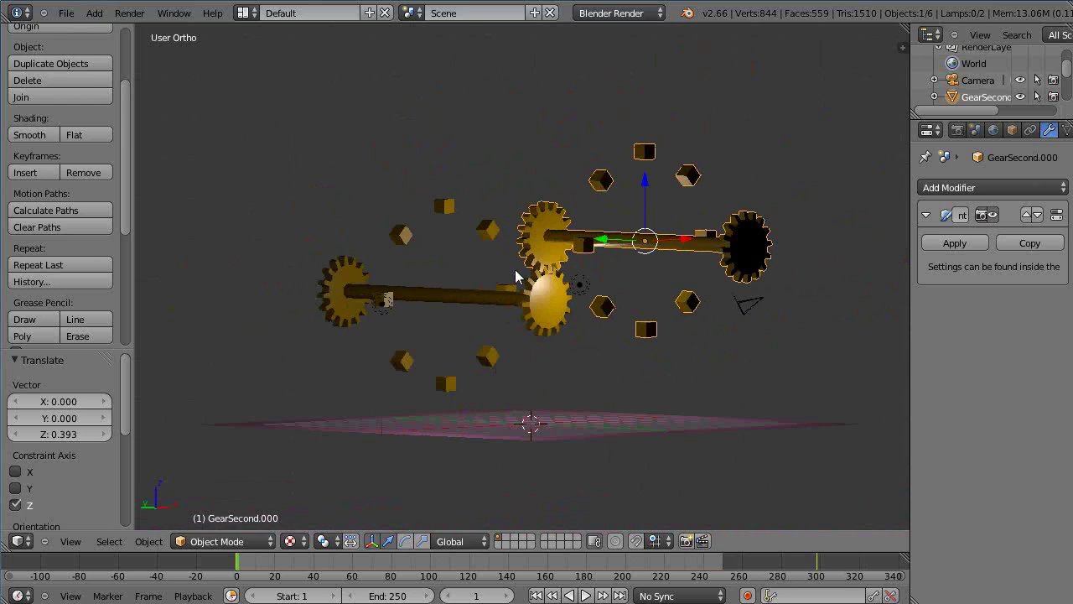
shift+middle_drag(518, 271, 546, 304)
scroll(545, 304, up, 1)
scroll(545, 303, up, 1)
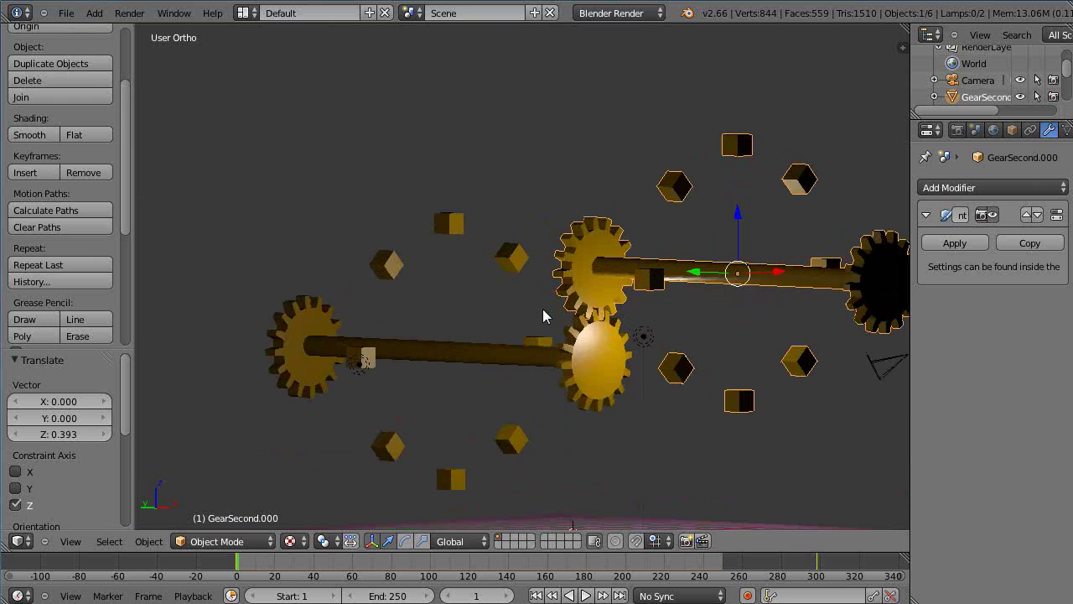
key(KP_5)
scroll(493, 289, down, 3)
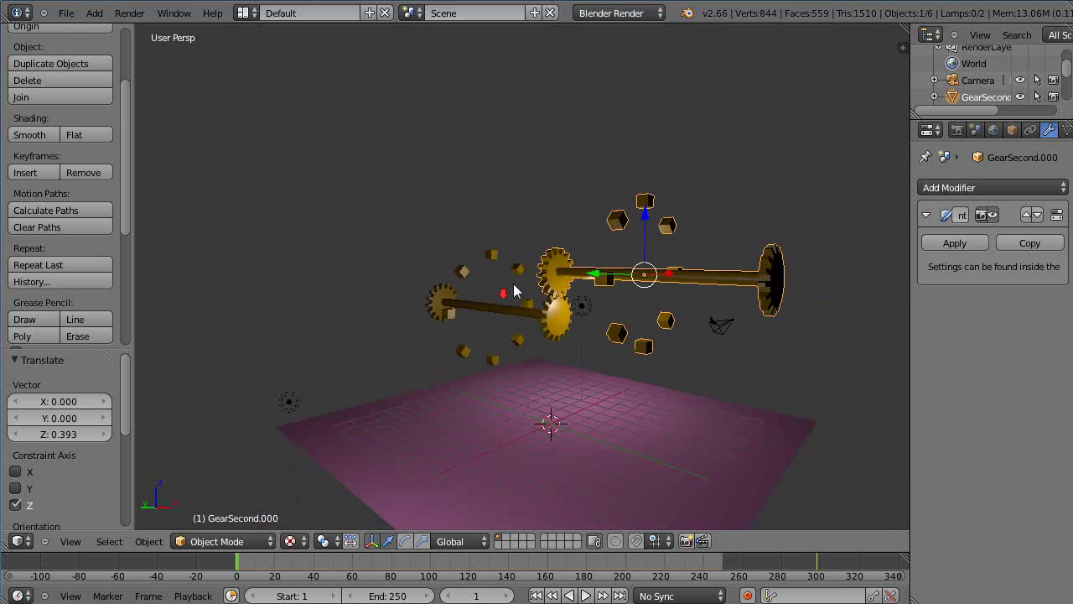
middle_drag(493, 289, 552, 317)
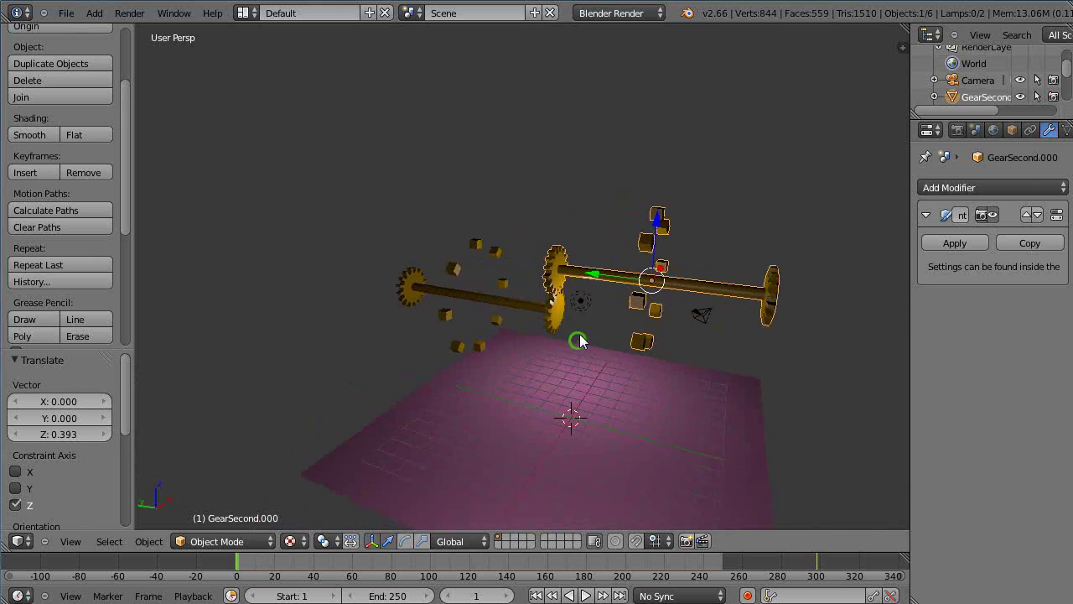
scroll(495, 315, up, 4)
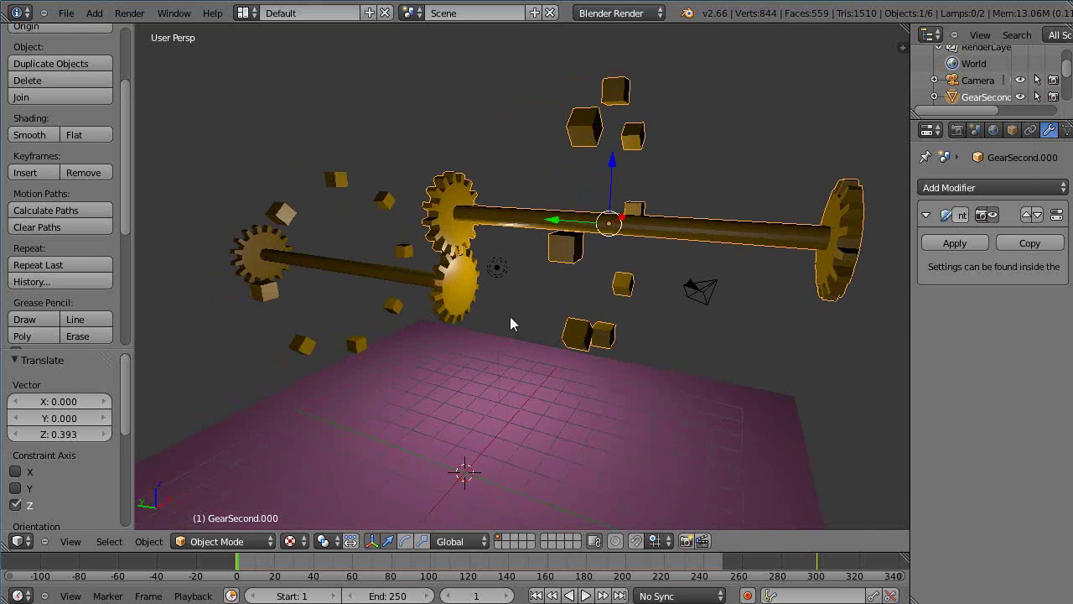
key(alt+a)
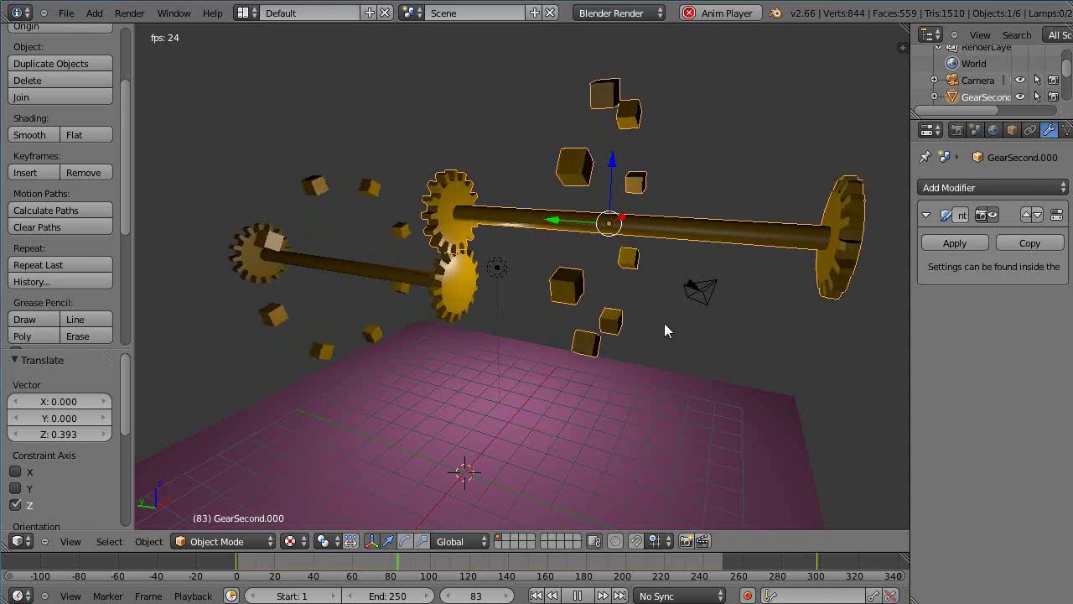
key(Escape)
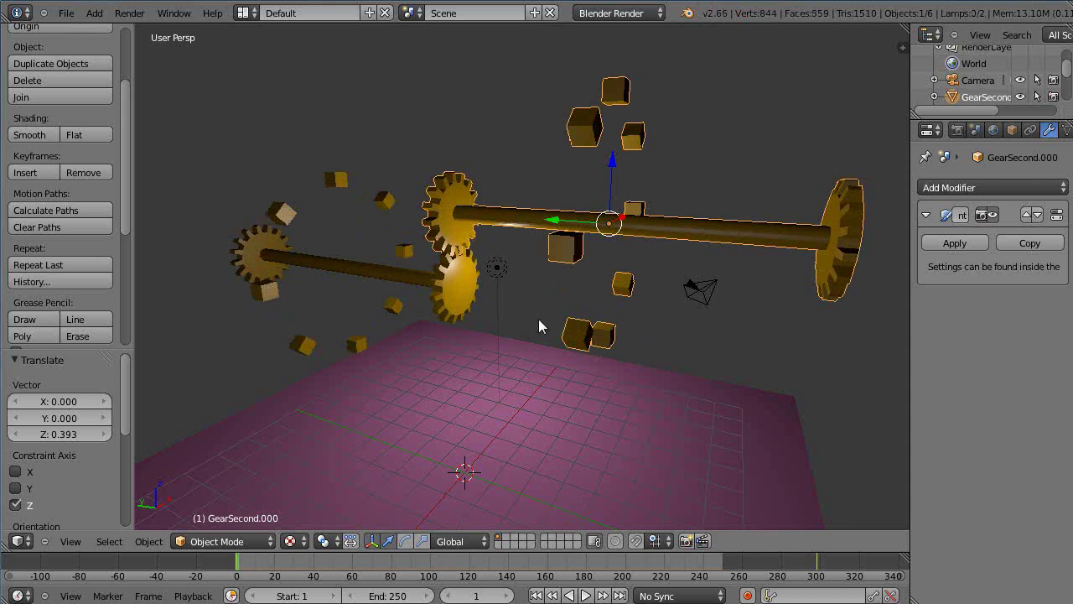
right_click(406, 280)
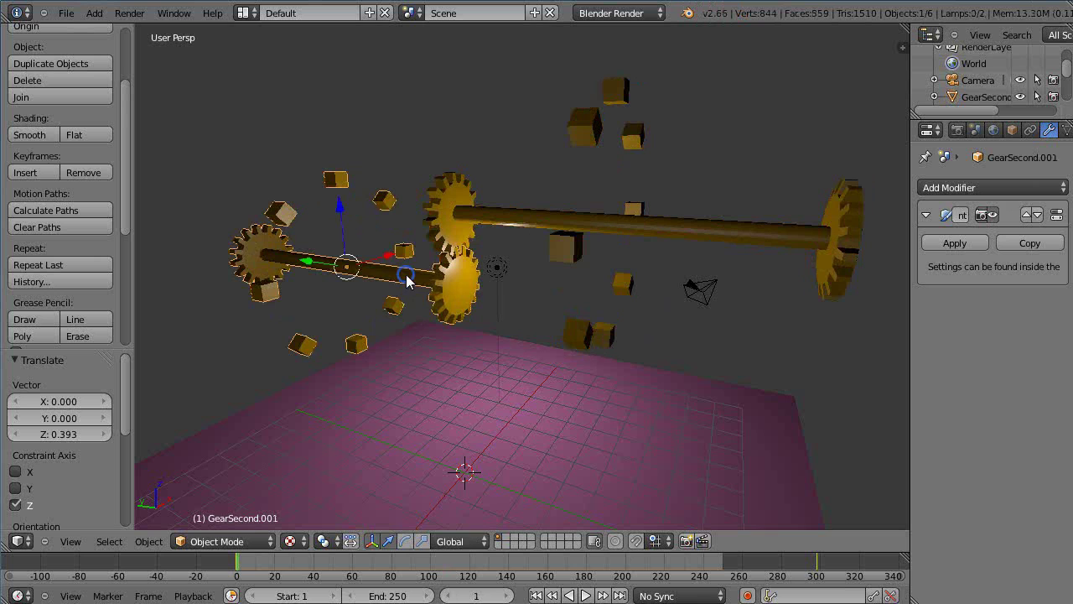
right_click(660, 226)
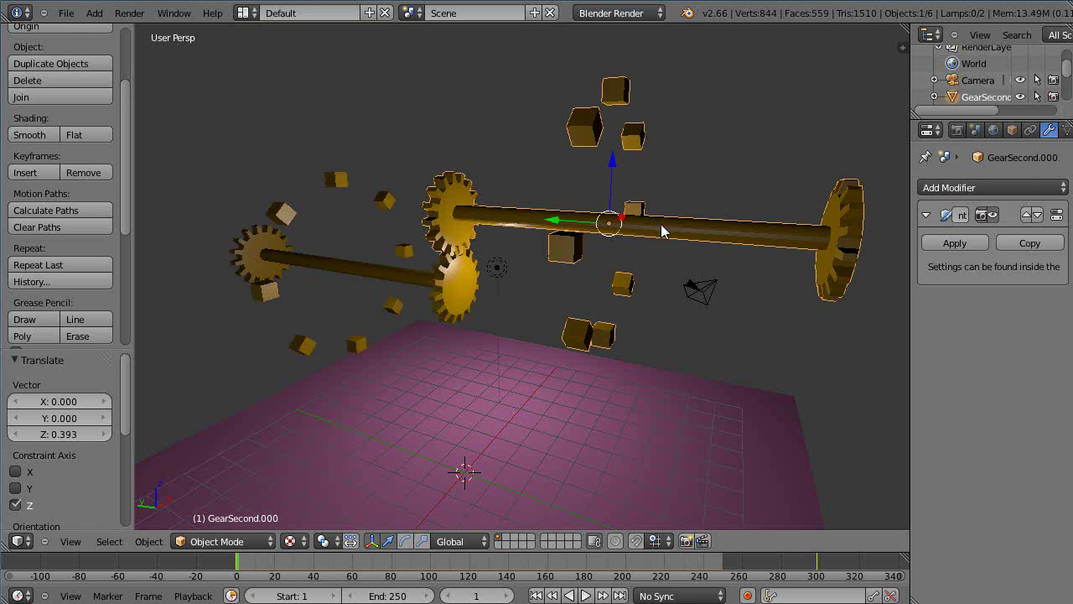
Make GearSecond.000 single-user and delete its keyframes at frame 0.
key(u)
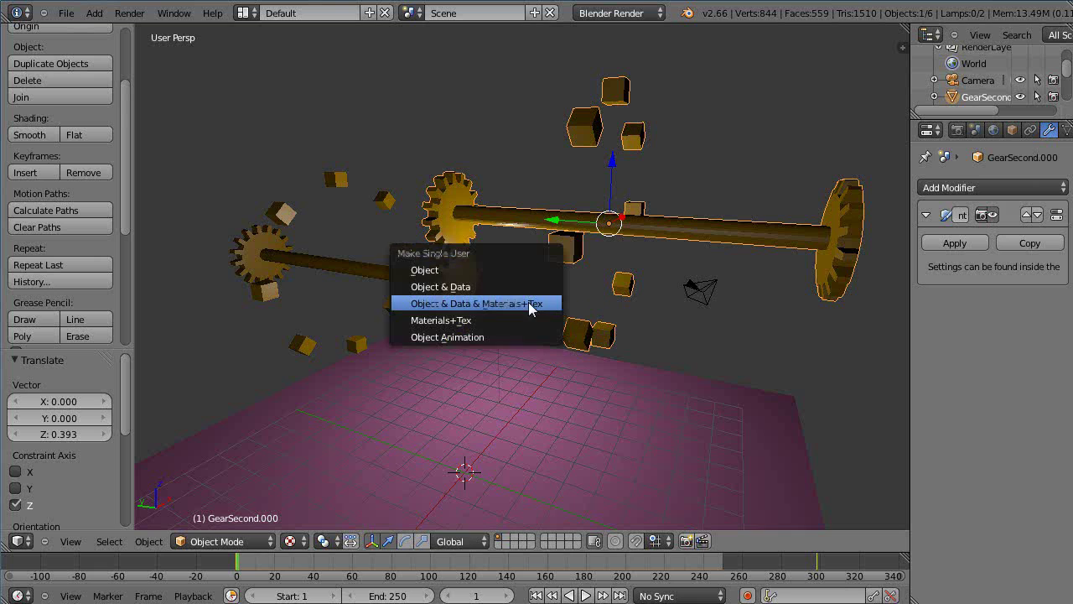
click(460, 306)
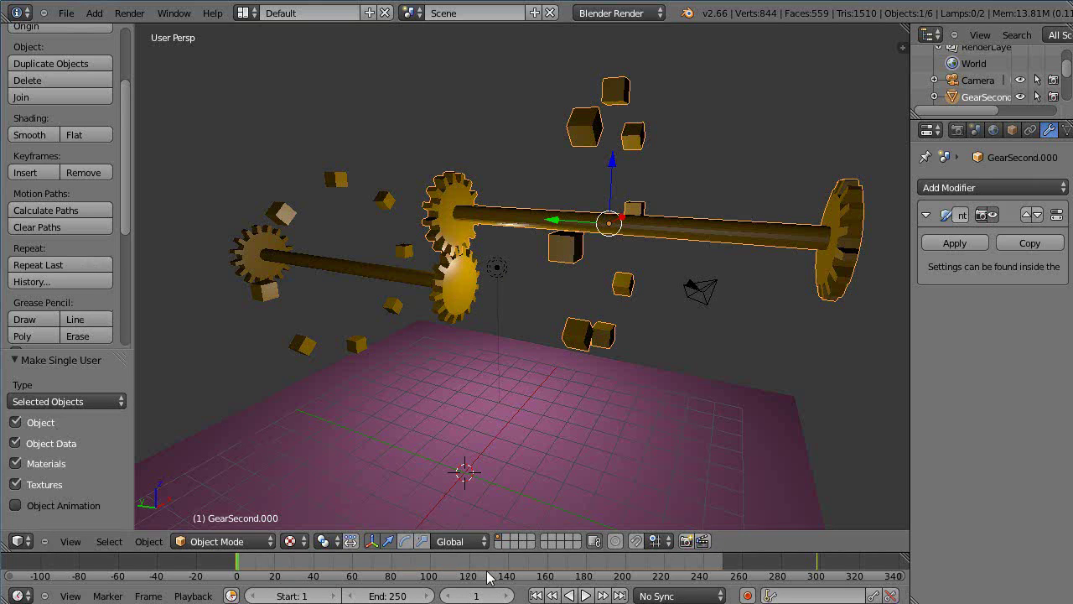
key(Left)
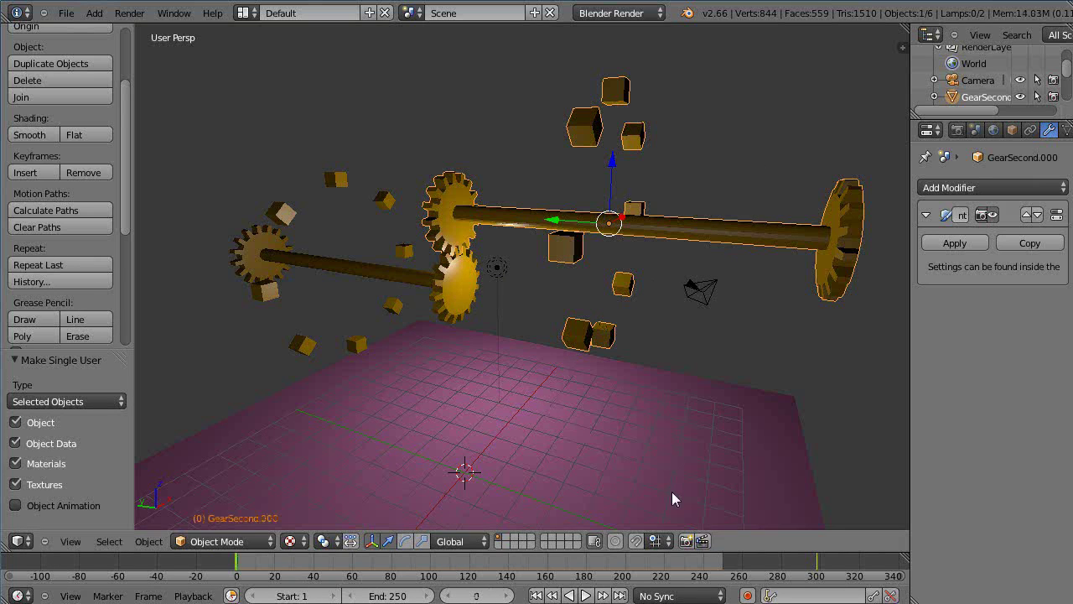
click(88, 173)
click(88, 170)
Delete the shaft's remaining keyframes at its next keyframe and play the animation.
key(Up)
click(89, 173)
click(89, 172)
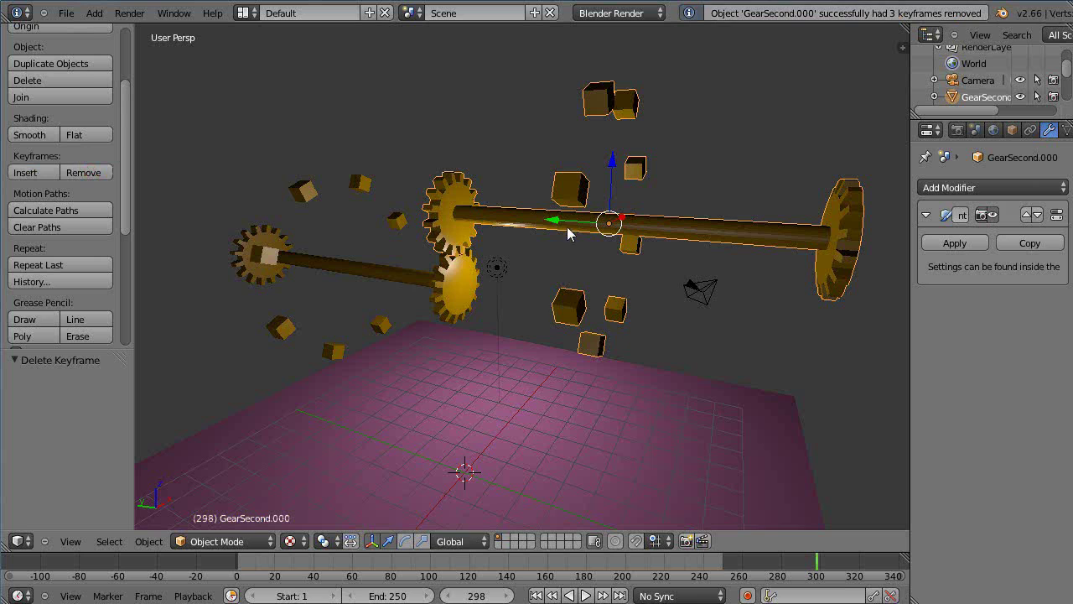
key(alt+a)
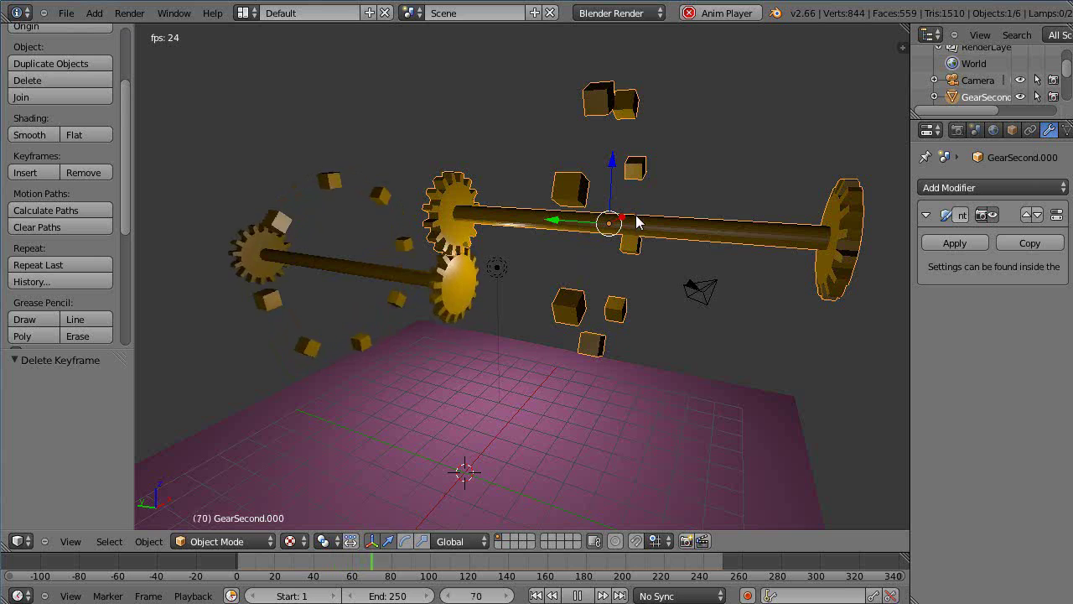
Stop playback at frame 298, select the small shaft, then reselect long shaft GearSecond.000.
key(Escape)
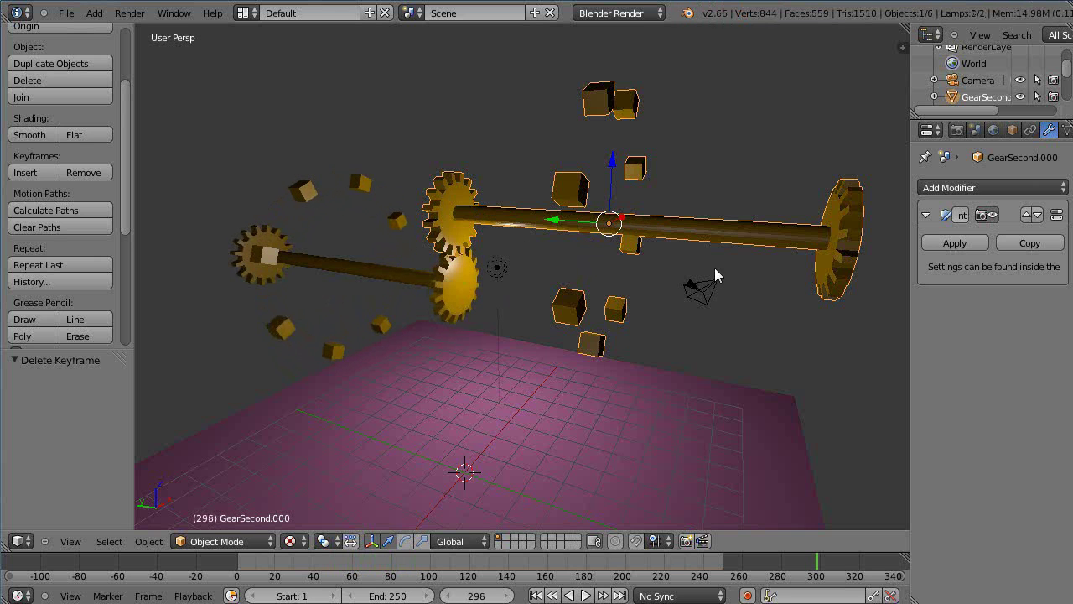
key(alt+a)
key(Escape)
right_click(461, 279)
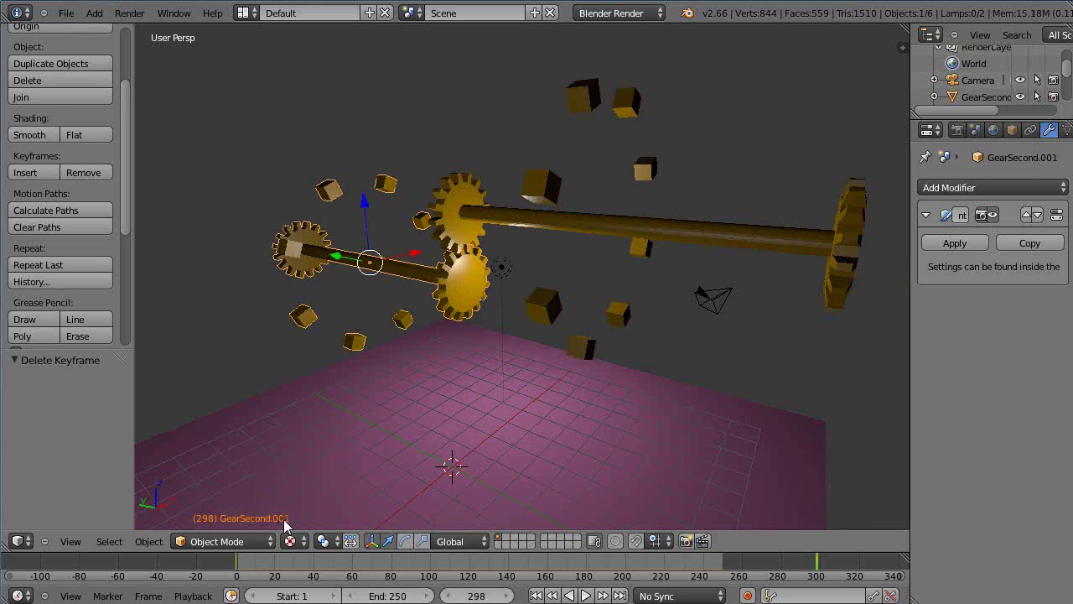
right_click(569, 224)
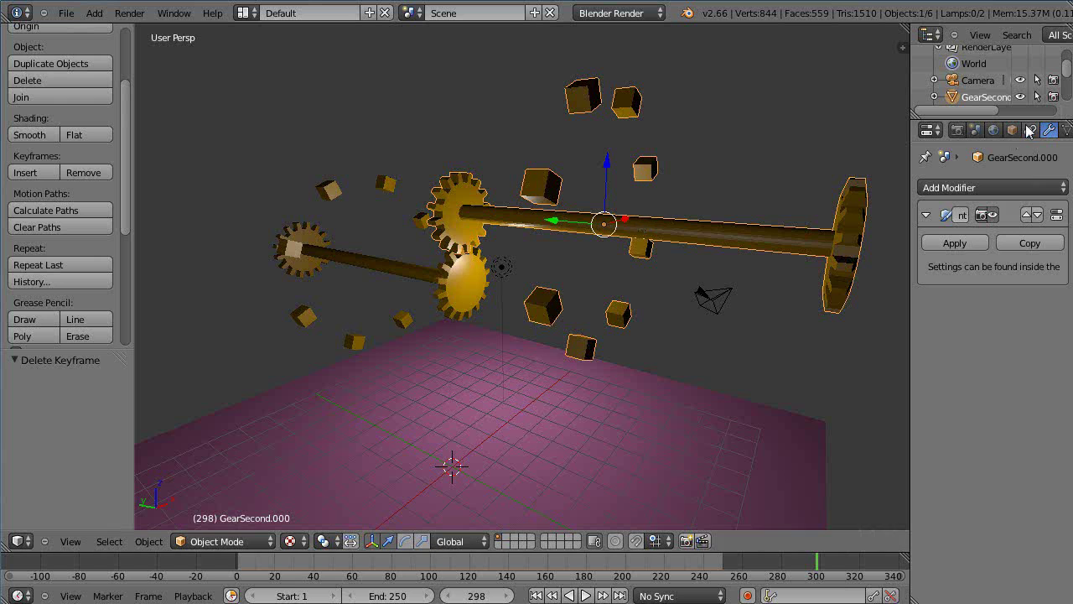
Add a Copy Rotation constraint to GearSecond.000 and set its target to GearSecond.001.
drag(910, 293, 832, 301)
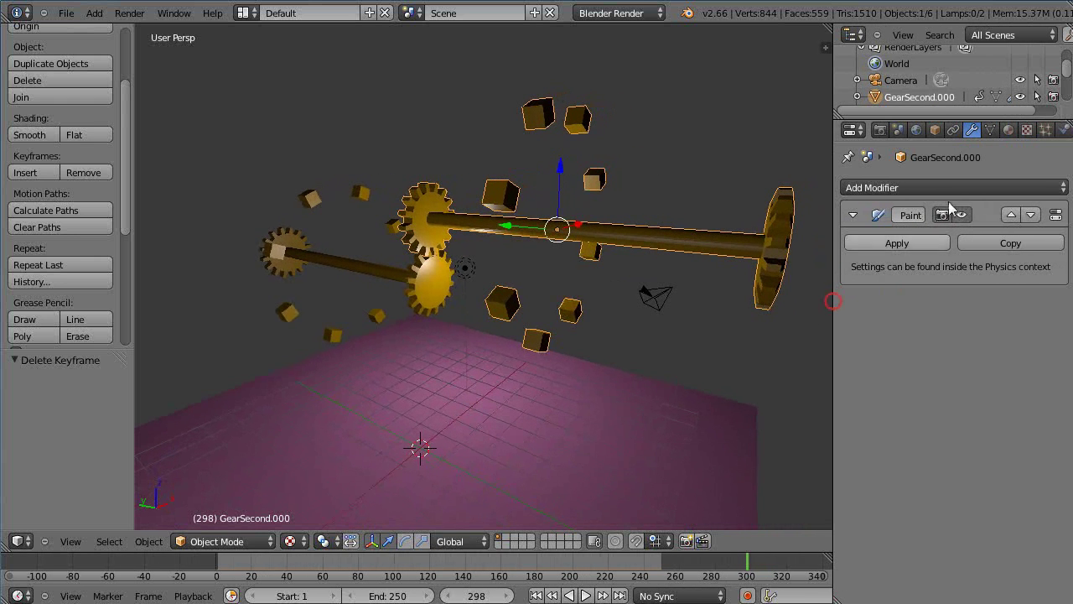
click(952, 131)
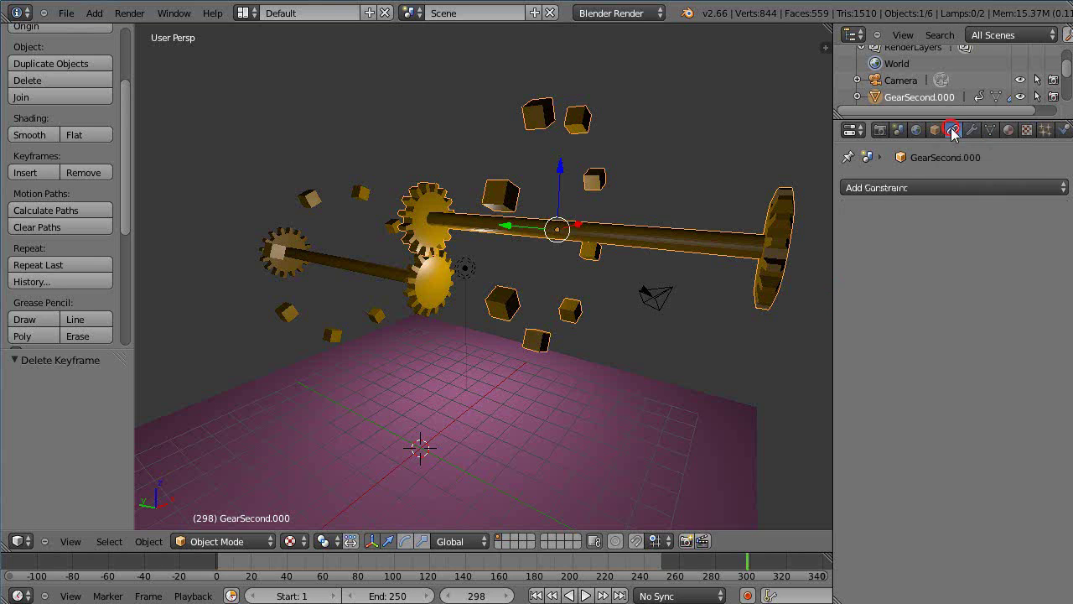
click(916, 187)
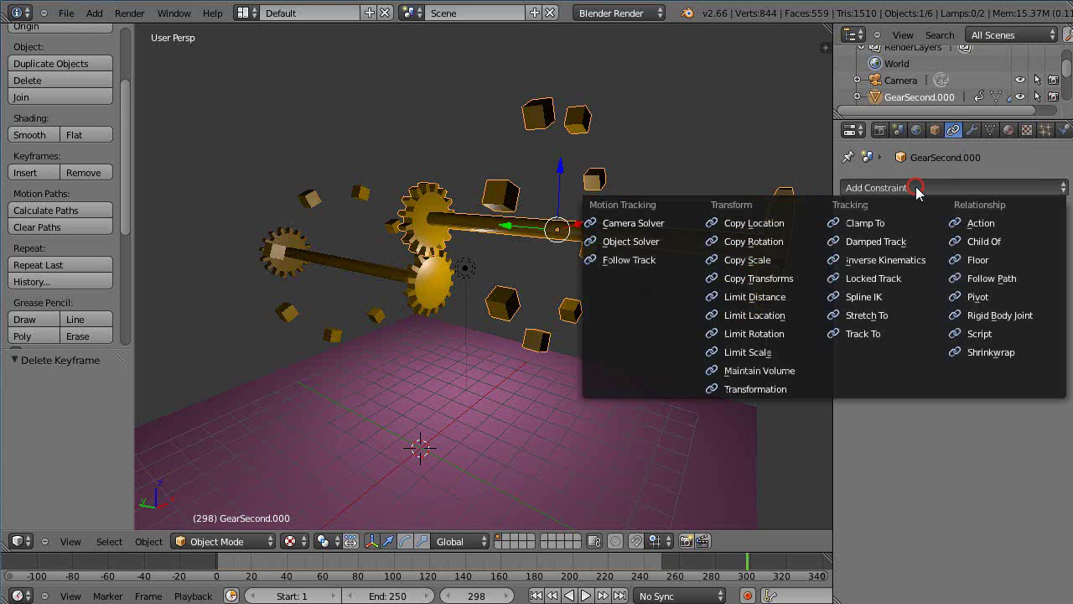
click(760, 242)
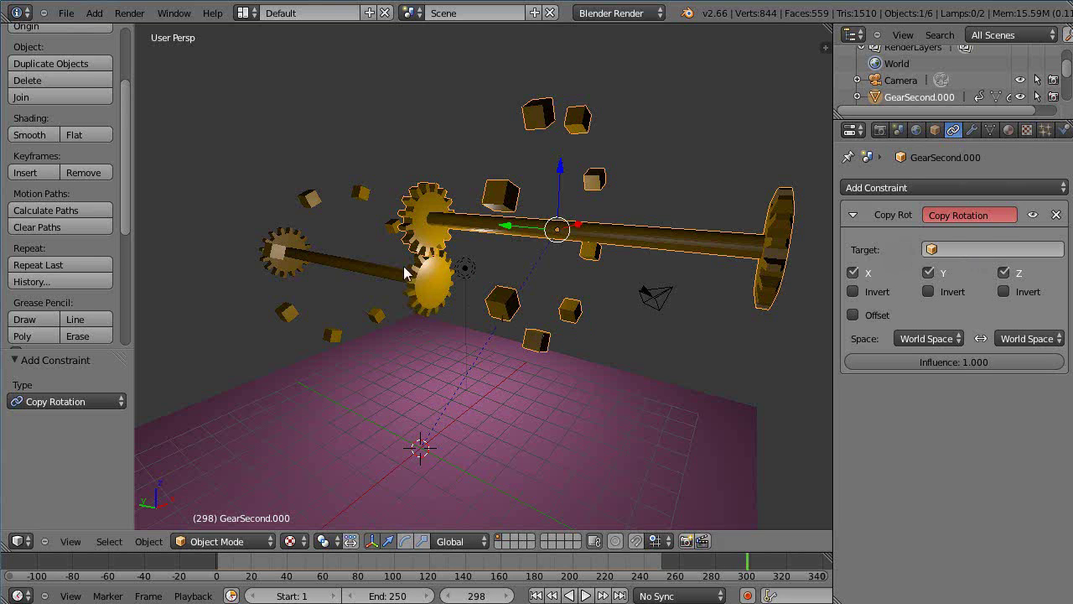
click(960, 249)
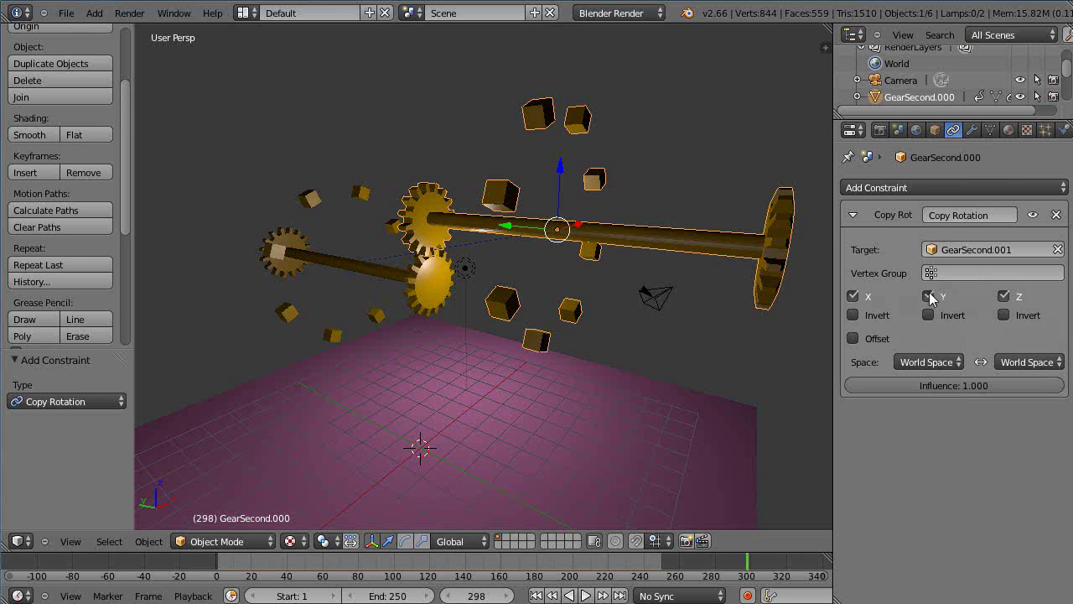
Turn off X and Z, invert Y on the constraint, and play the animation.
click(852, 297)
click(1004, 298)
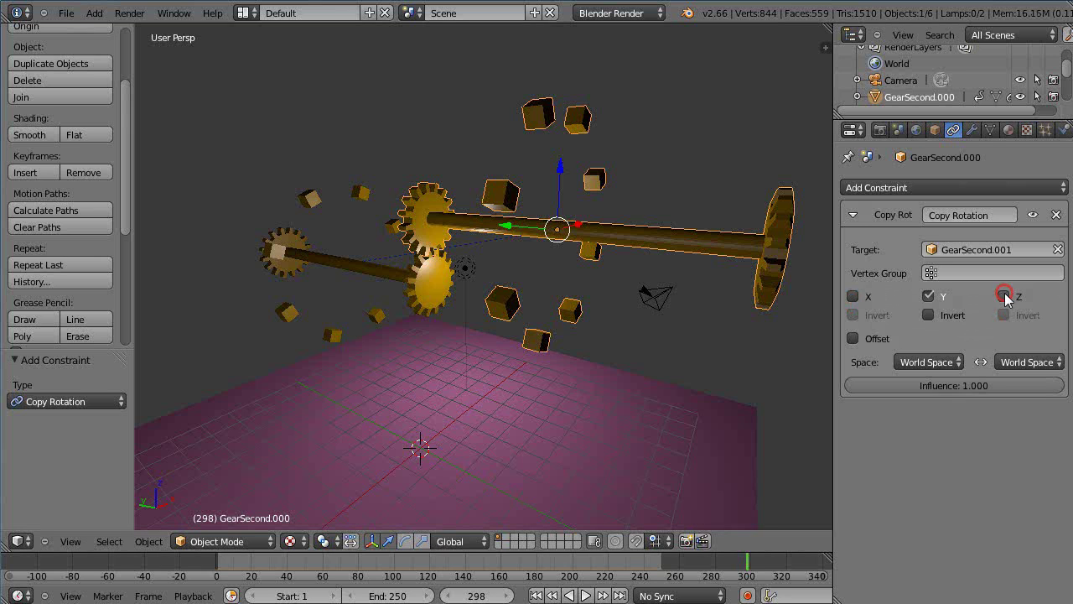
click(928, 316)
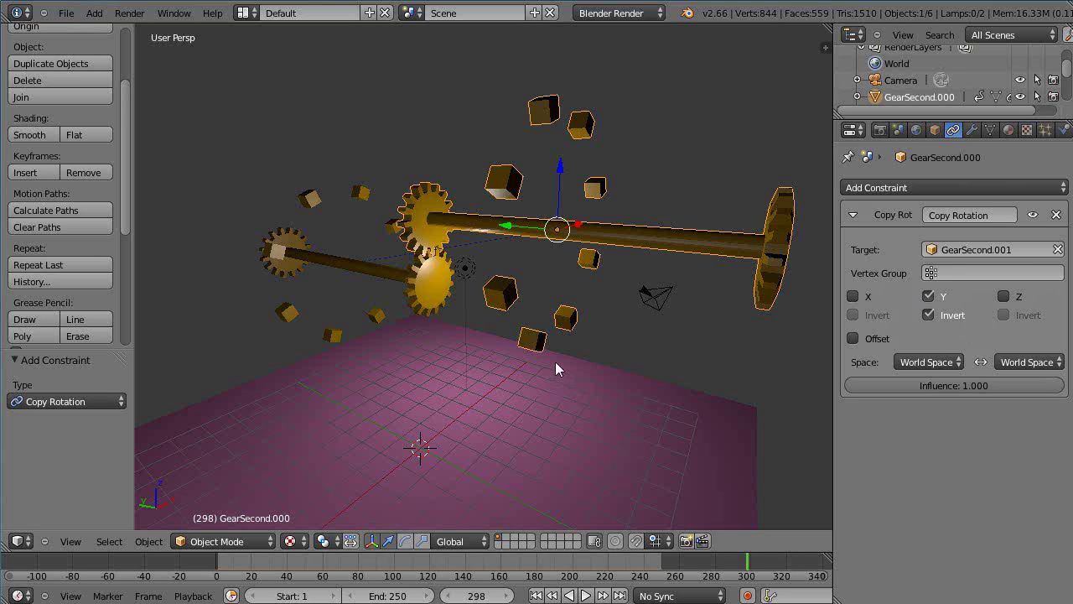
key(alt+a)
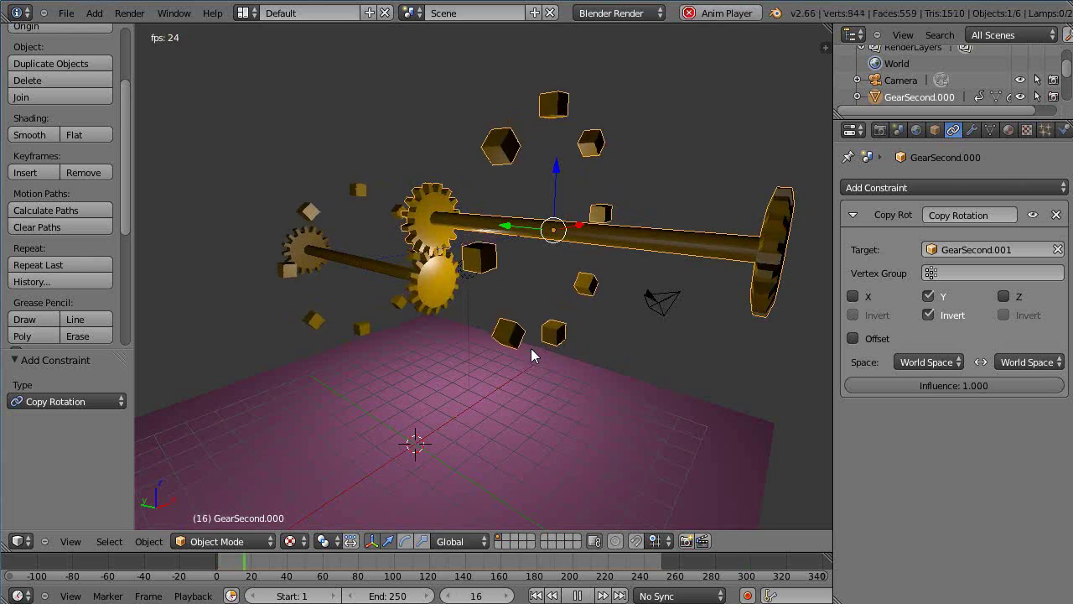
Watch the gears counter-rotate through the camera view, then stop playback at frame 298.
key(KP_0)
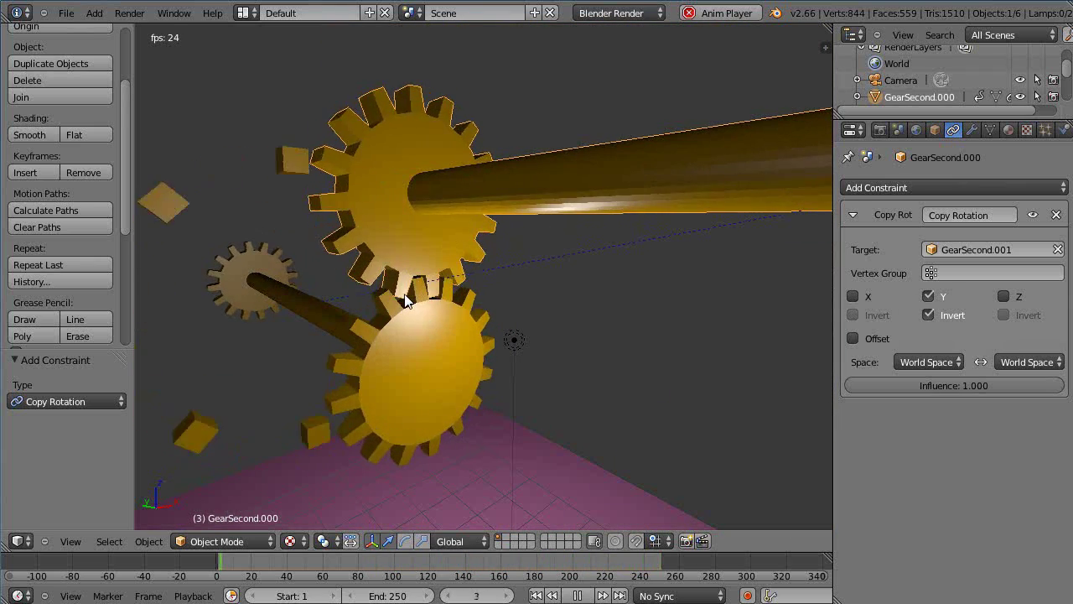
key(Escape)
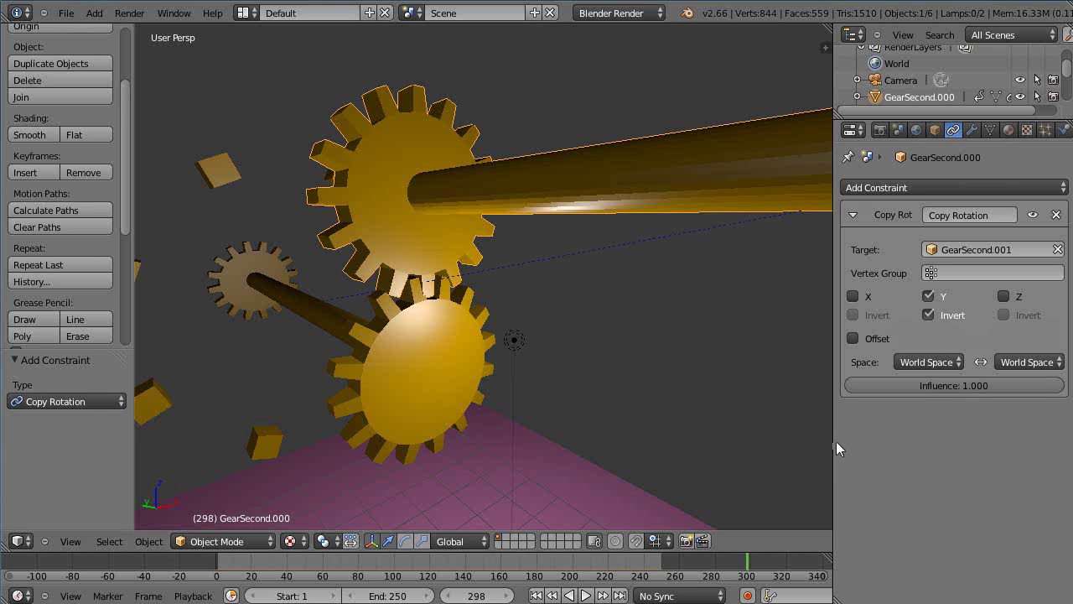
Widen the 3D View and orbit it until both gear-and-axle assemblies are in frame.
drag(836, 440, 920, 439)
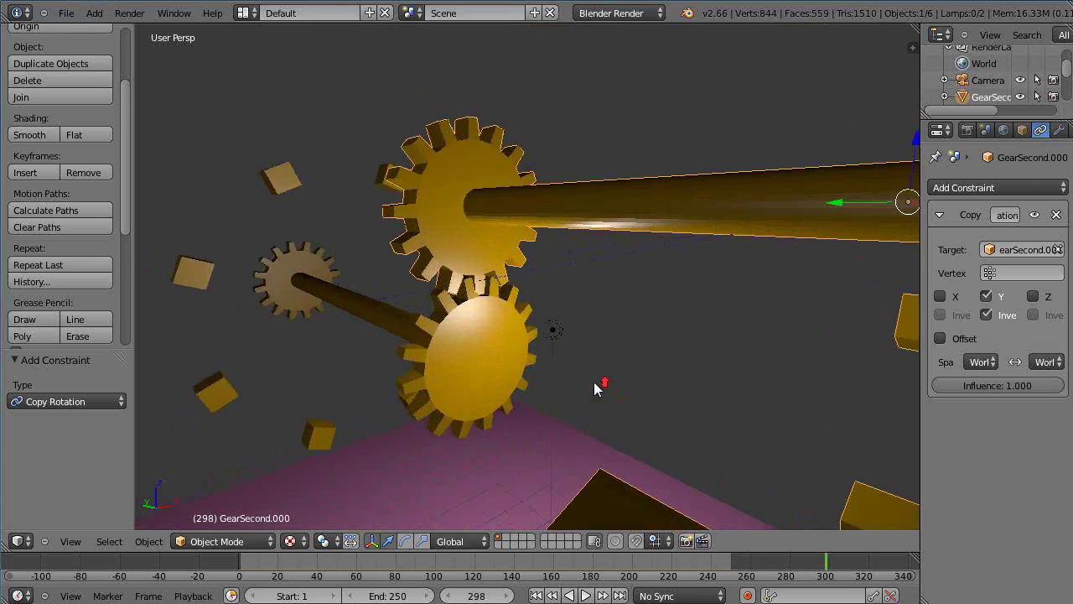
middle_drag(585, 384, 530, 382)
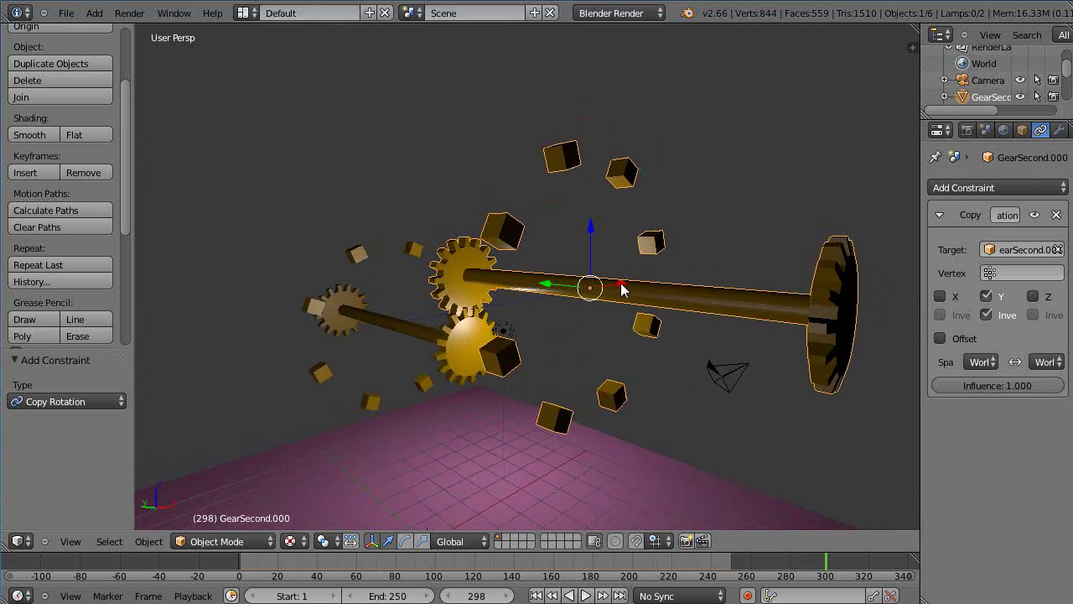
key(KP_4)
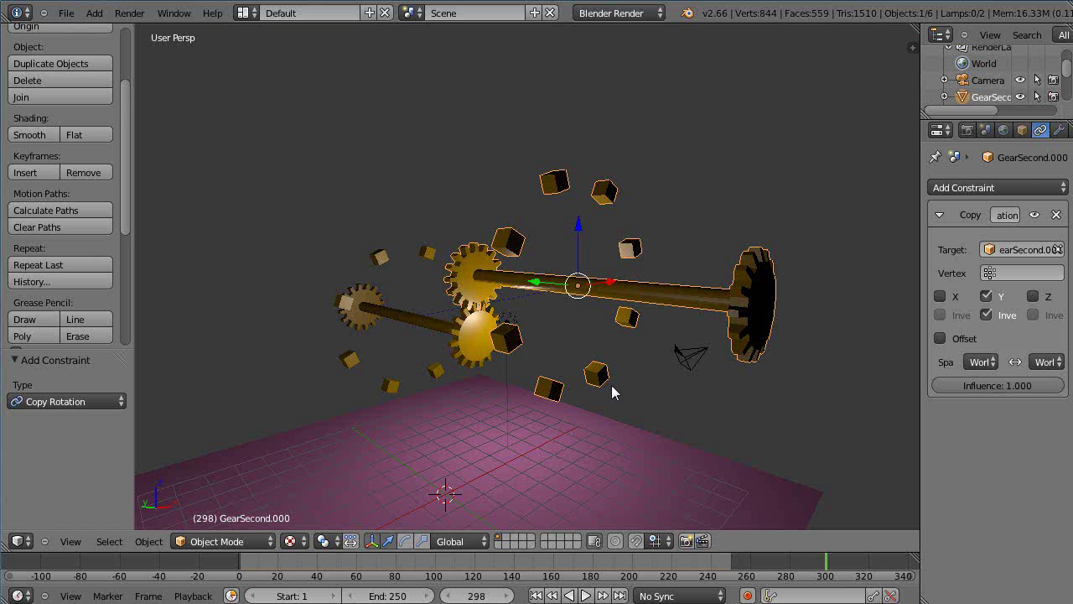
key(KP_4)
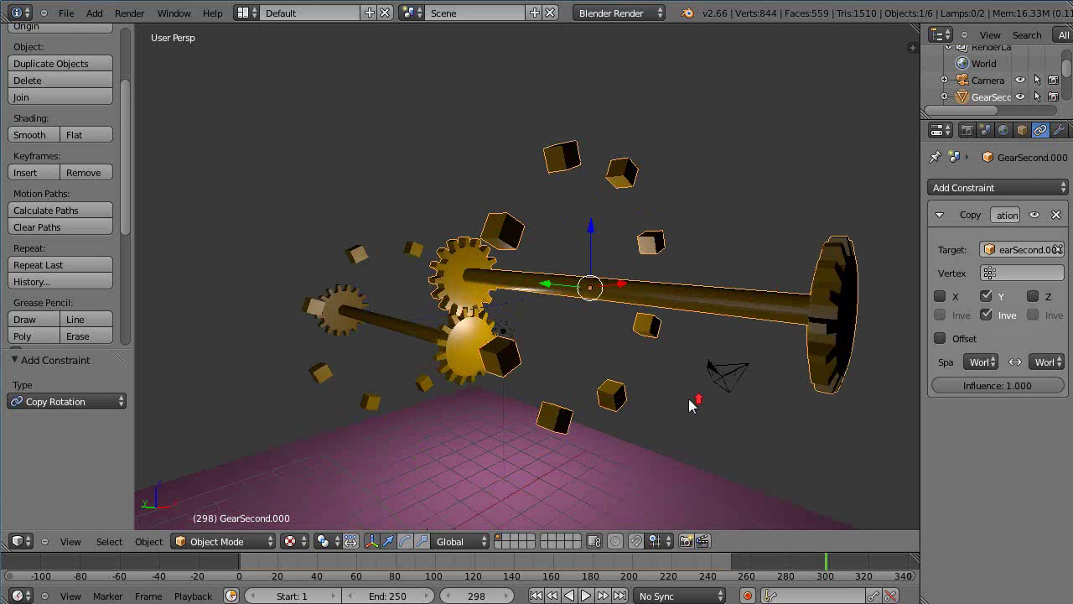